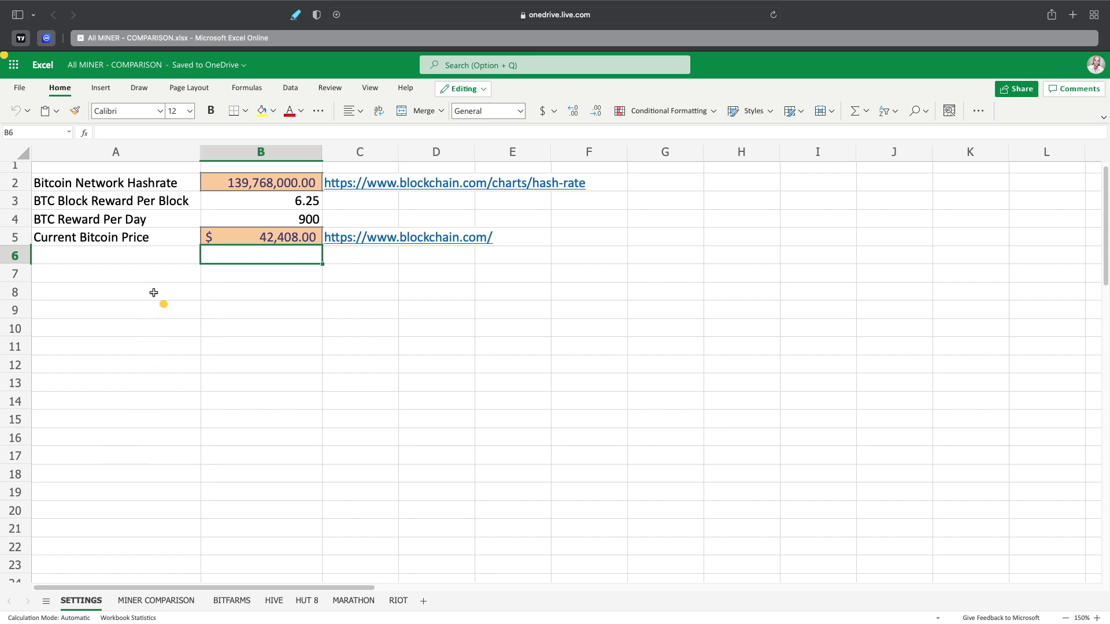
Check the block reward, daily reward formula and Bitcoin price in B3–B5, then open the C2 hash-rate link
{"action": "left_click", "coordinate": [236, 207]}
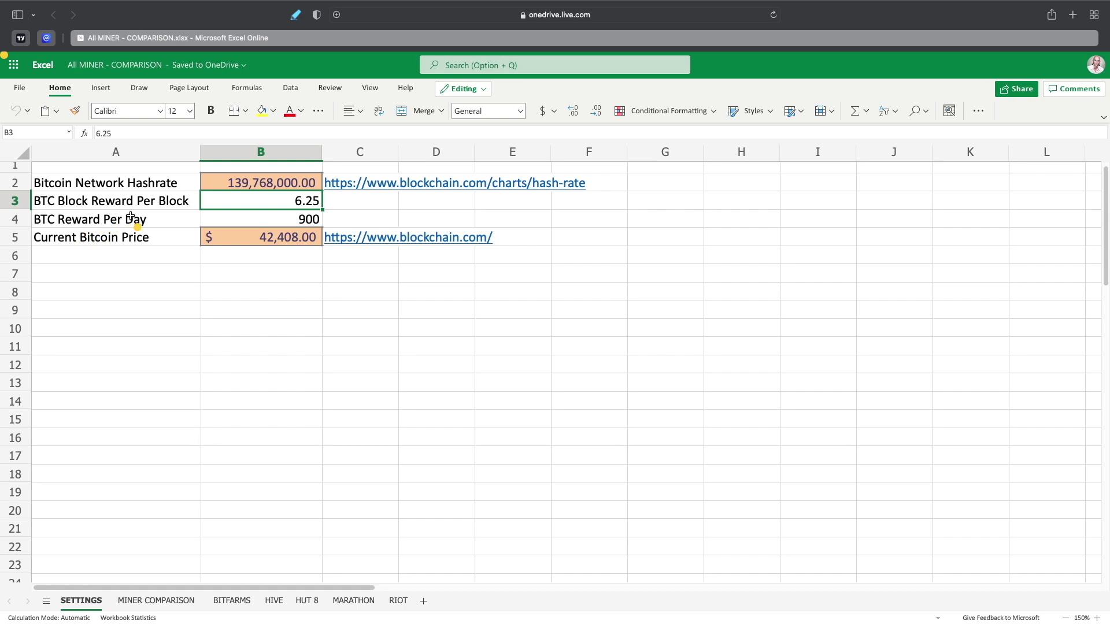
{"action": "left_click", "coordinate": [291, 220]}
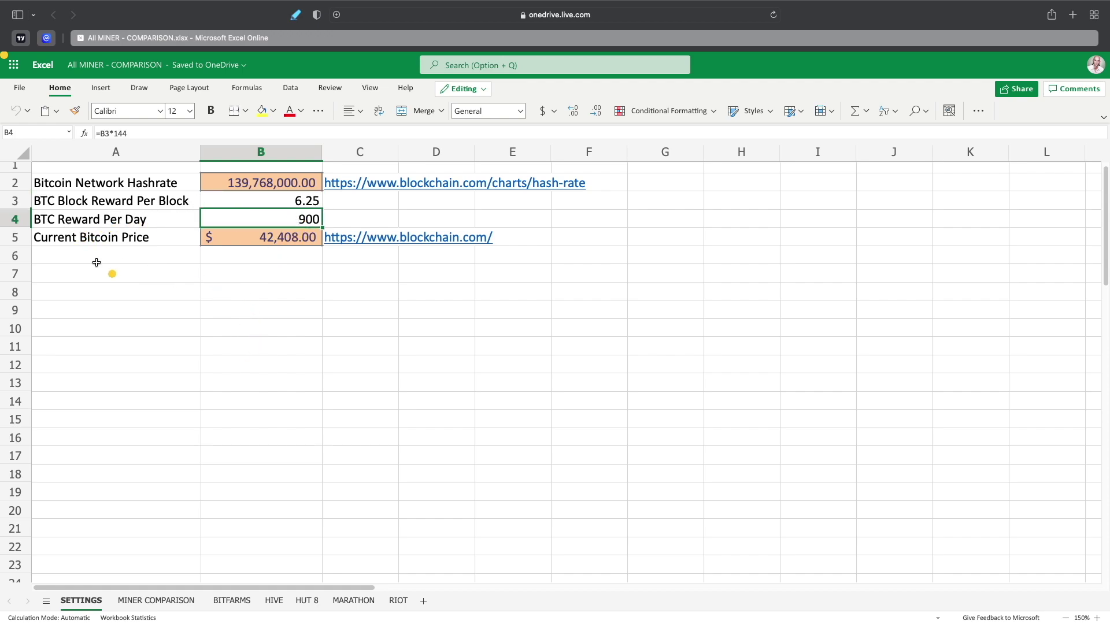
{"action": "left_click", "coordinate": [274, 238]}
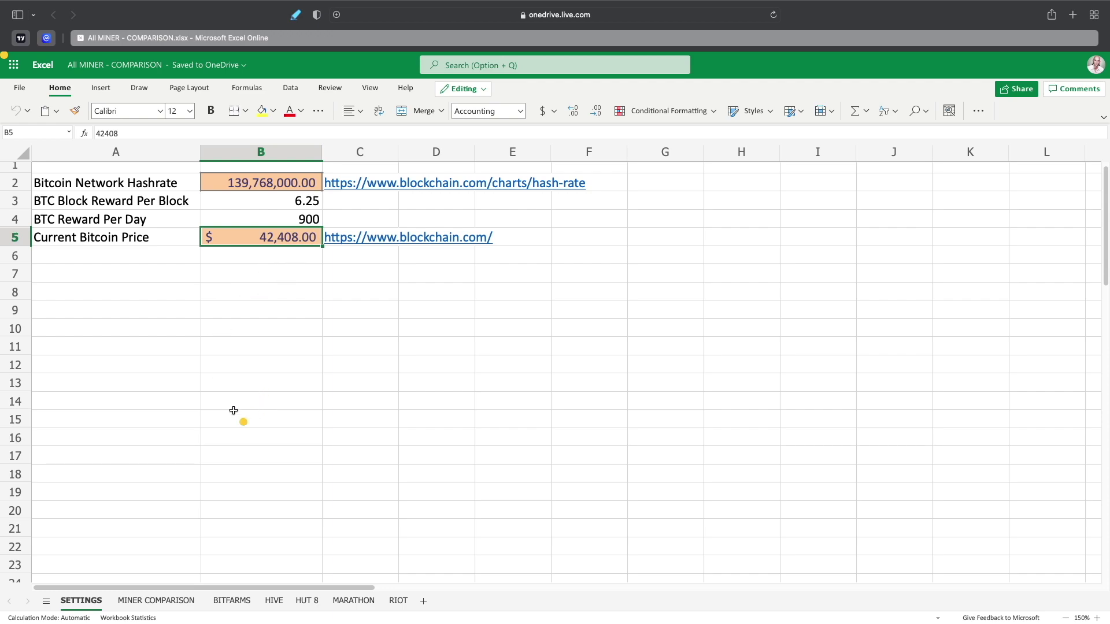
{"action": "left_click", "coordinate": [349, 184]}
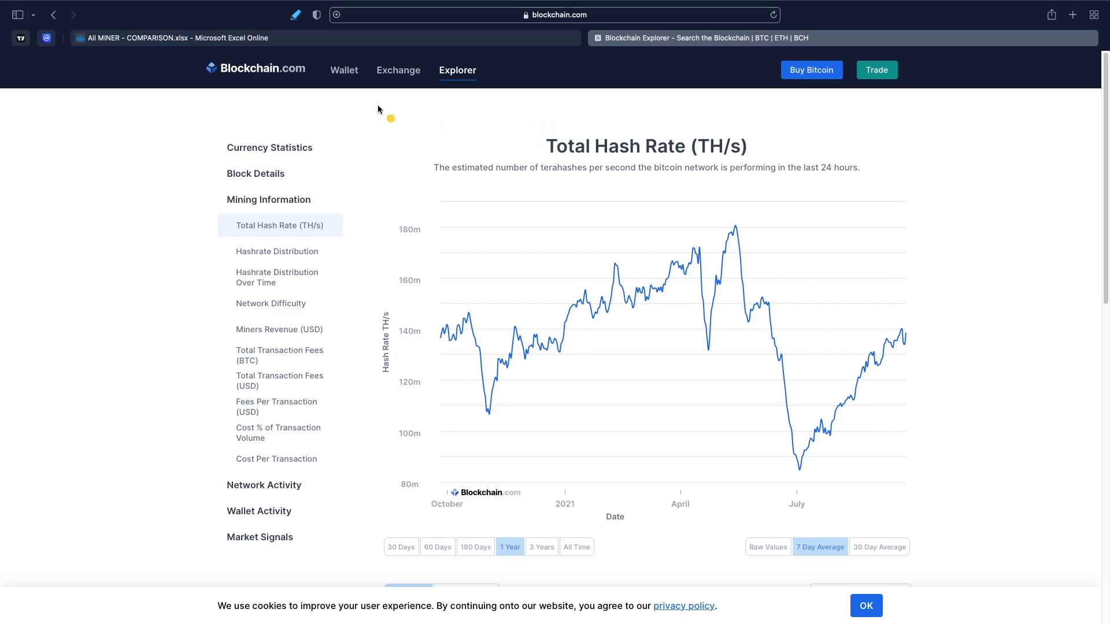
After viewing the Total Hash Rate chart, return to the workbook's SETTINGS sheet
{"action": "left_click", "coordinate": [327, 38]}
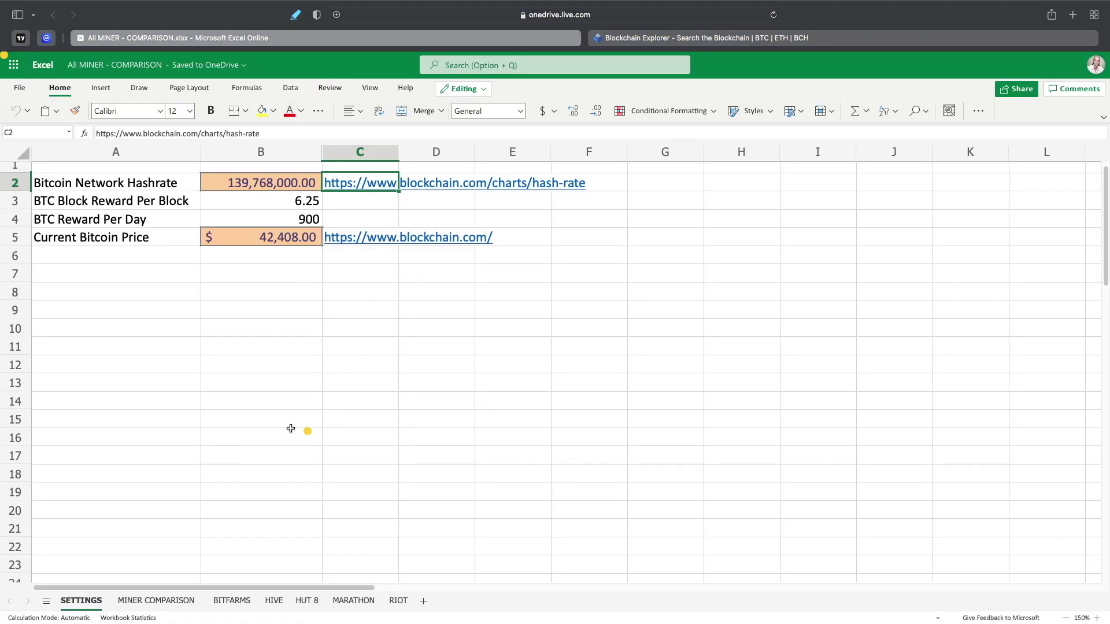
Show the BITFARMS sheet scrolled down to its Totals and If Bitcoin Increases rows
{"action": "left_click", "coordinate": [226, 604]}
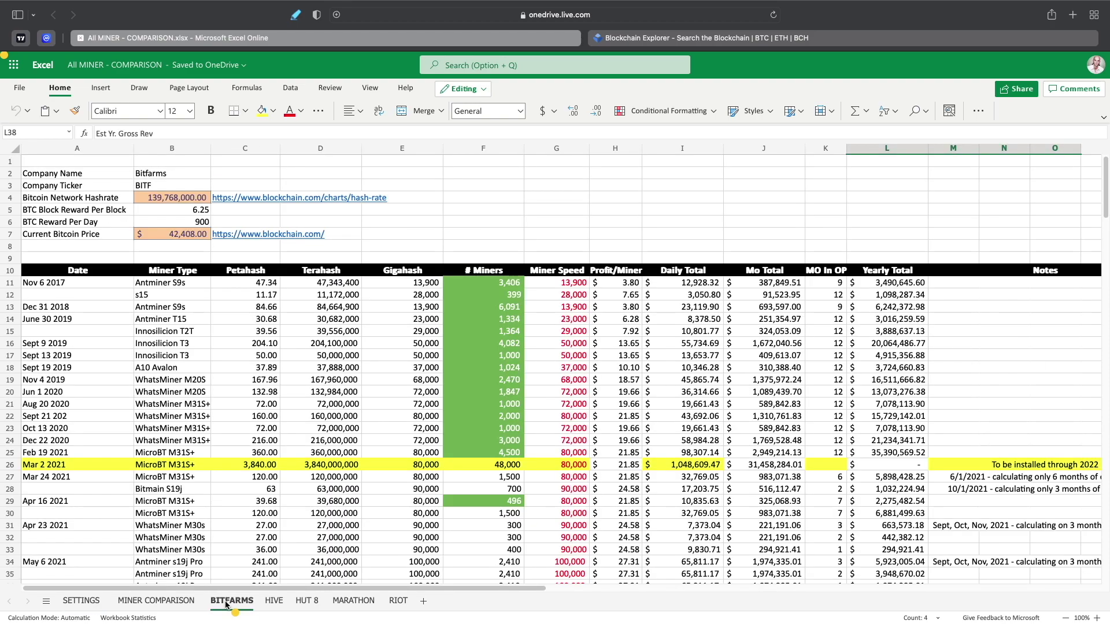
{"action": "scroll", "coordinate": [499, 362], "scroll_direction": "down", "scroll_amount": 2}
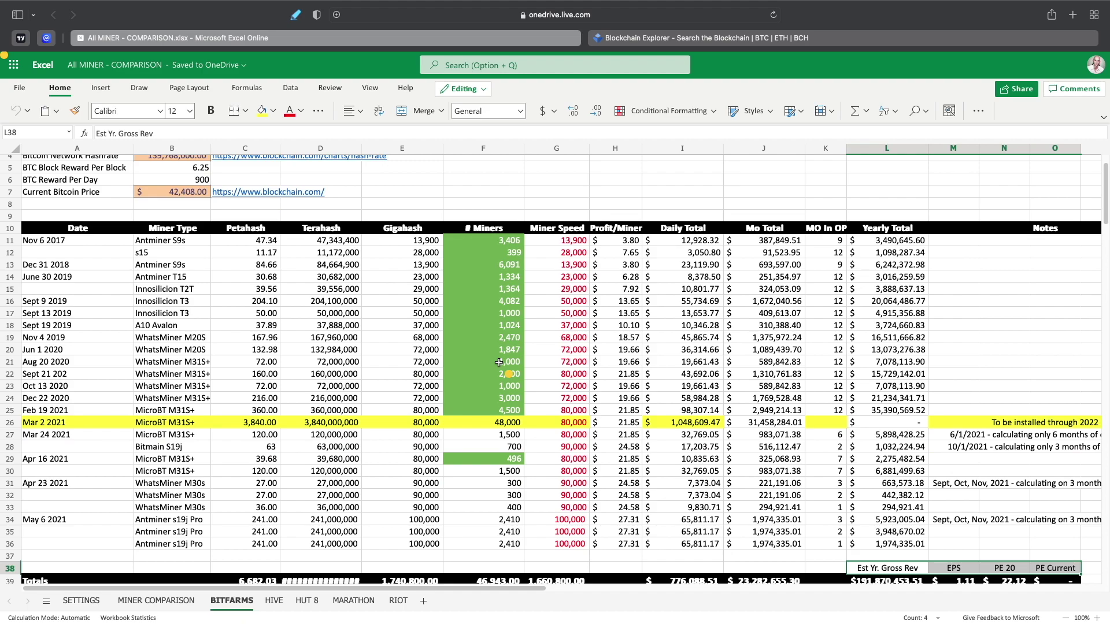
{"action": "scroll", "coordinate": [575, 312], "scroll_direction": "down", "scroll_amount": 4}
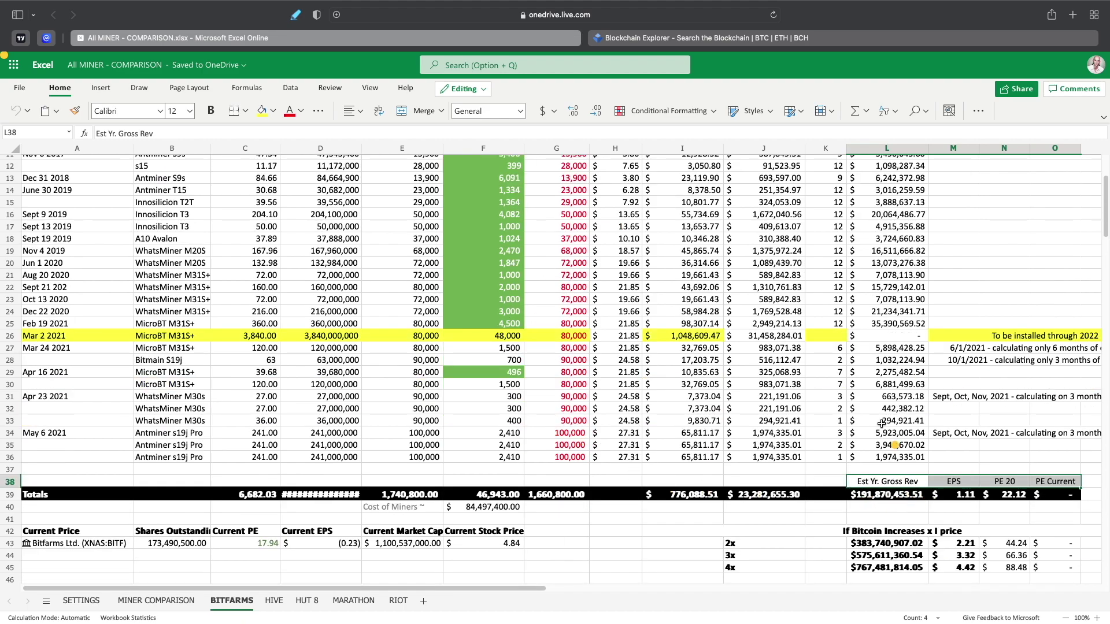
{"action": "scroll", "coordinate": [836, 328], "scroll_direction": "up", "scroll_amount": 6}
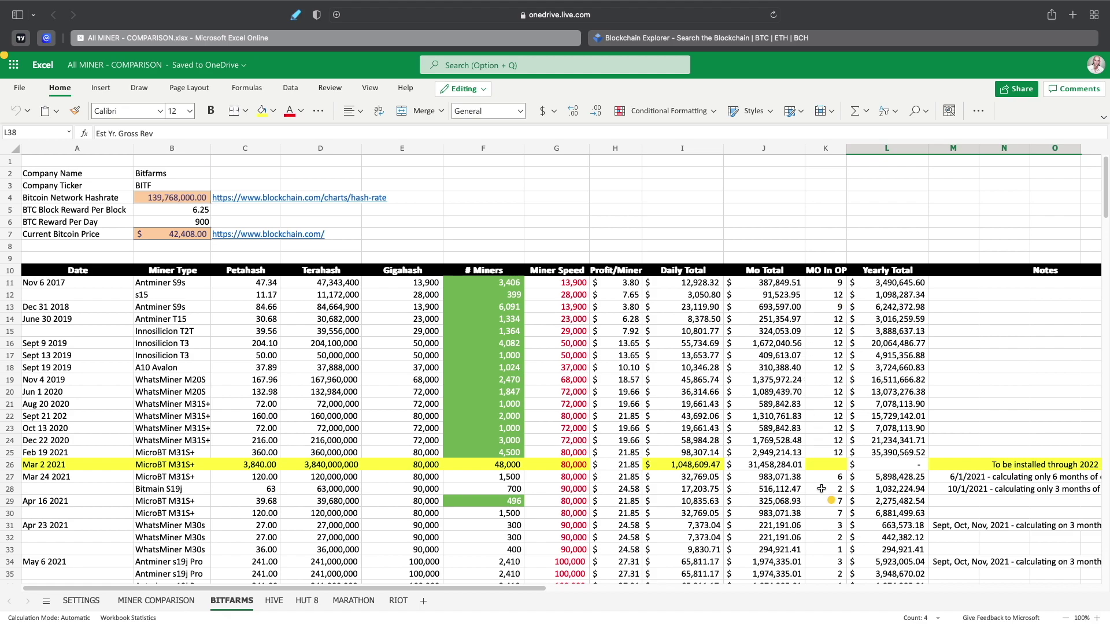
{"action": "scroll", "coordinate": [821, 489], "scroll_direction": "down", "scroll_amount": 1}
{"action": "scroll", "coordinate": [820, 489], "scroll_direction": "down", "scroll_amount": 2}
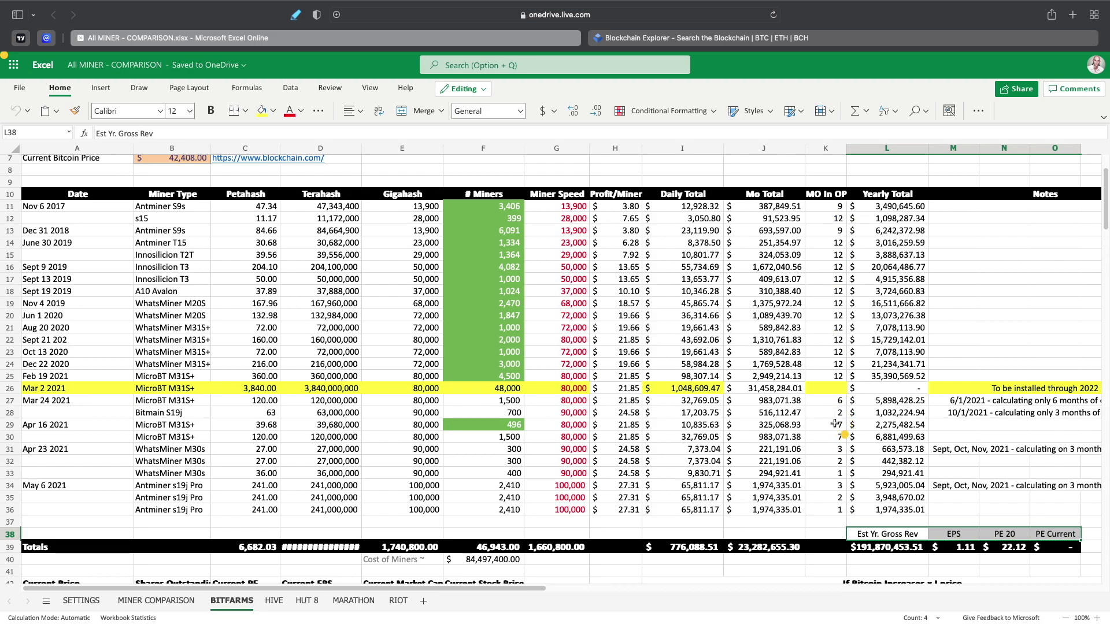
{"action": "scroll", "coordinate": [833, 474], "scroll_direction": "down", "scroll_amount": 1}
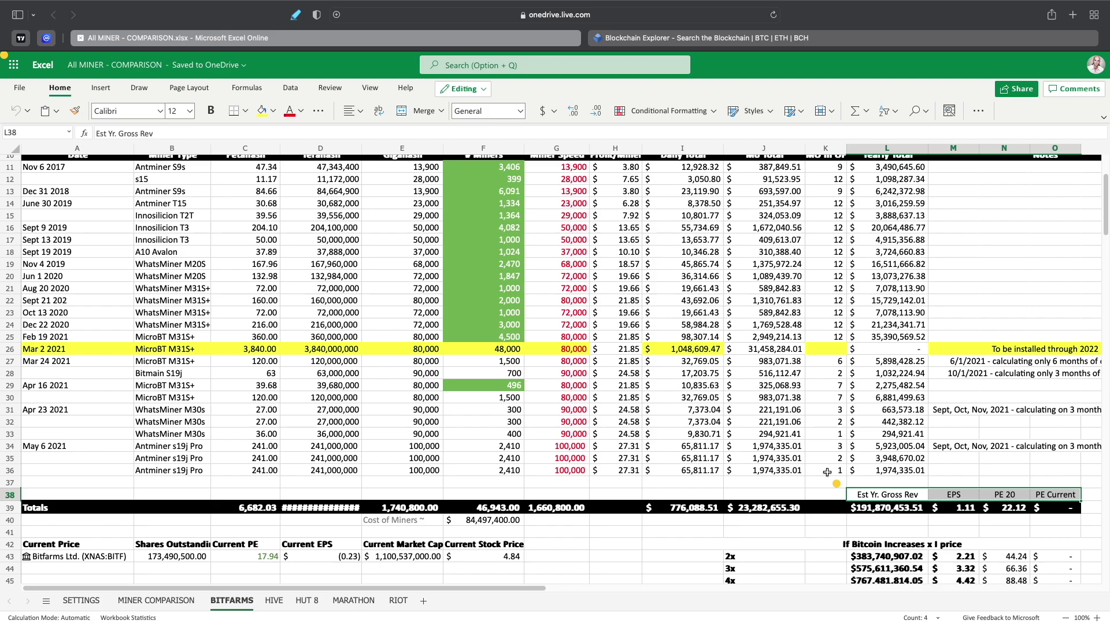
Browse the HIVE sheet, scrolling through its miner table
{"action": "left_click", "coordinate": [274, 601]}
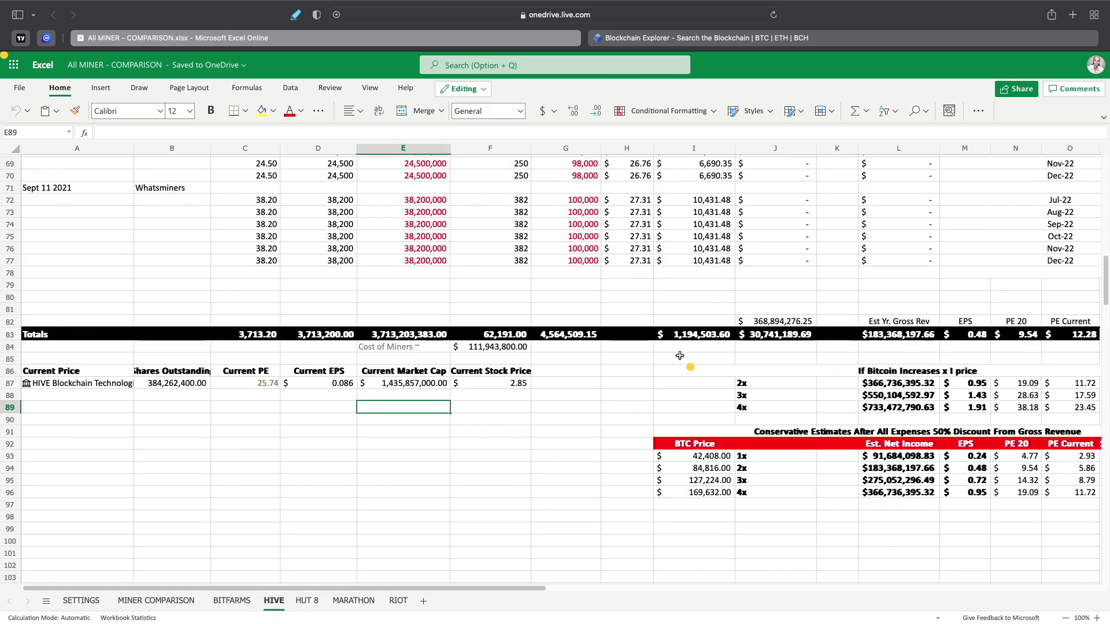
{"action": "scroll", "coordinate": [680, 356], "scroll_direction": "up", "scroll_amount": 10}
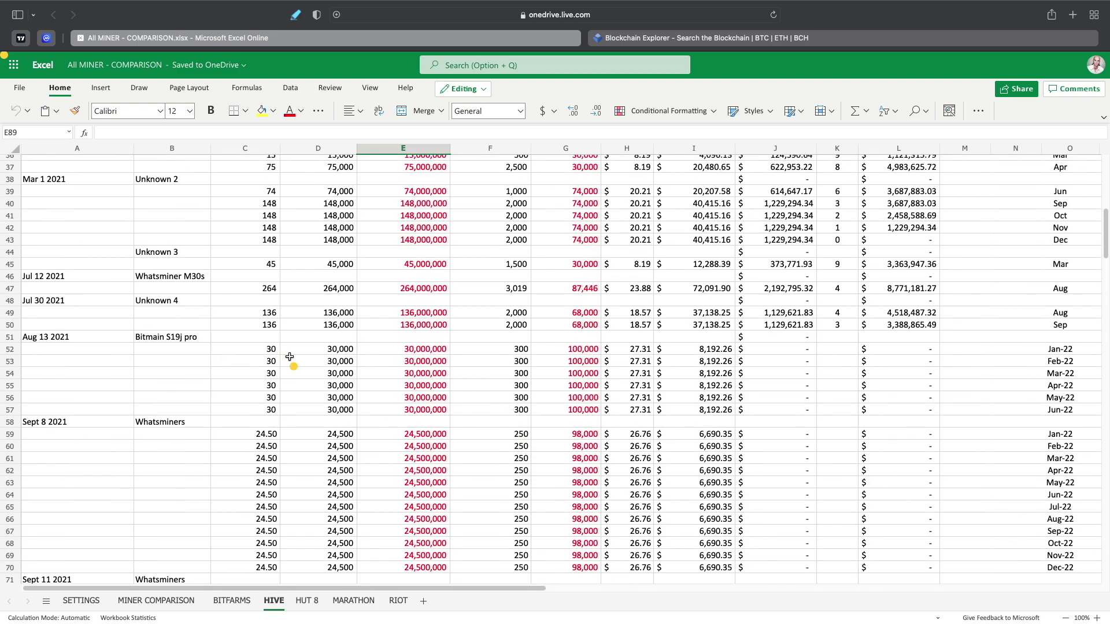
{"action": "scroll", "coordinate": [289, 357], "scroll_direction": "down", "scroll_amount": 4}
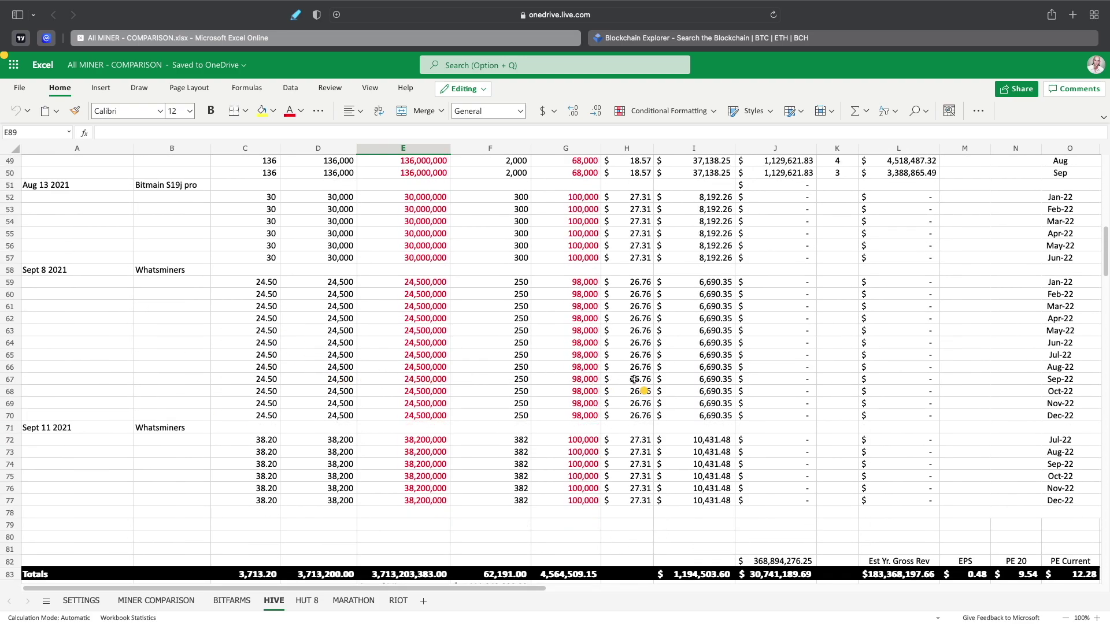
{"action": "scroll", "coordinate": [634, 379], "scroll_direction": "up", "scroll_amount": 7}
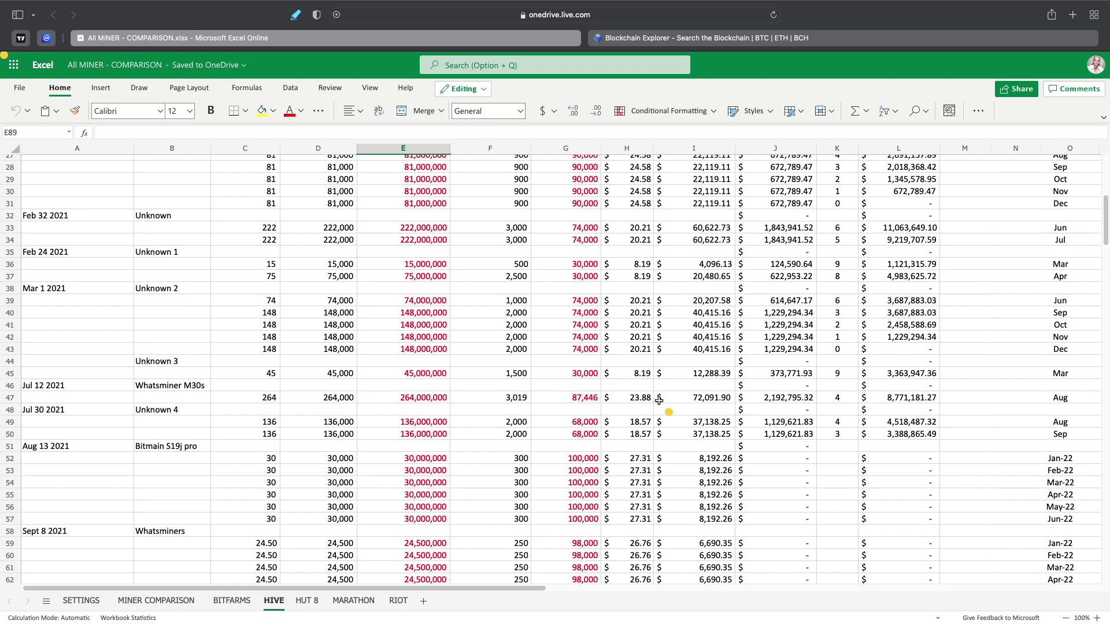
{"action": "scroll", "coordinate": [659, 400], "scroll_direction": "down", "scroll_amount": 10}
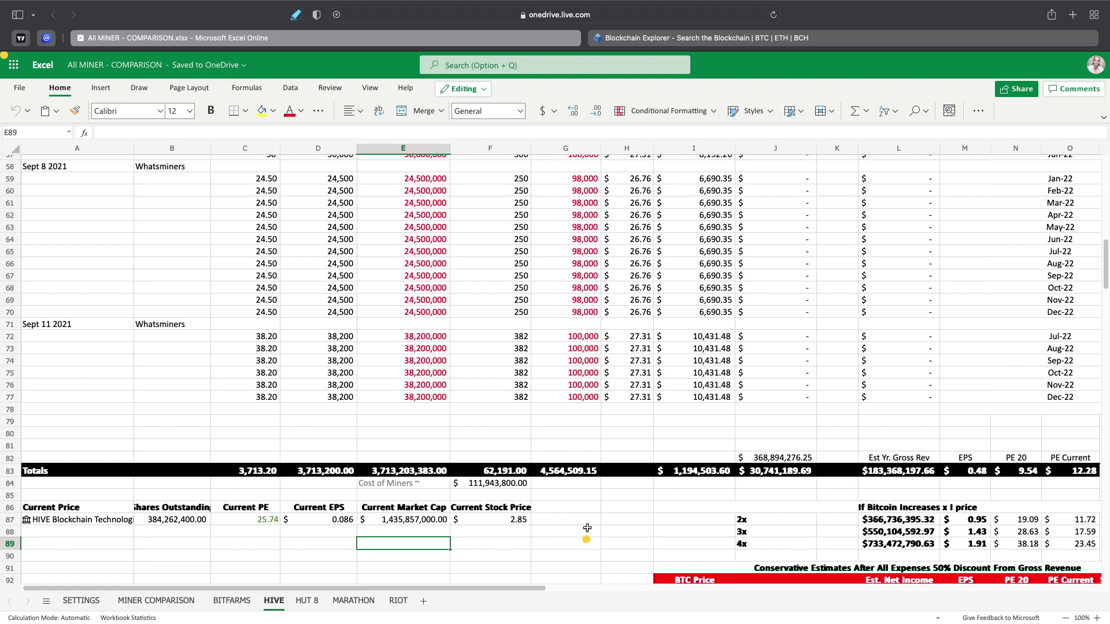
Look through the HUT 8, MARATHON and RIOT sheets, ending on Riot's miner purchase list
{"action": "left_click", "coordinate": [306, 600]}
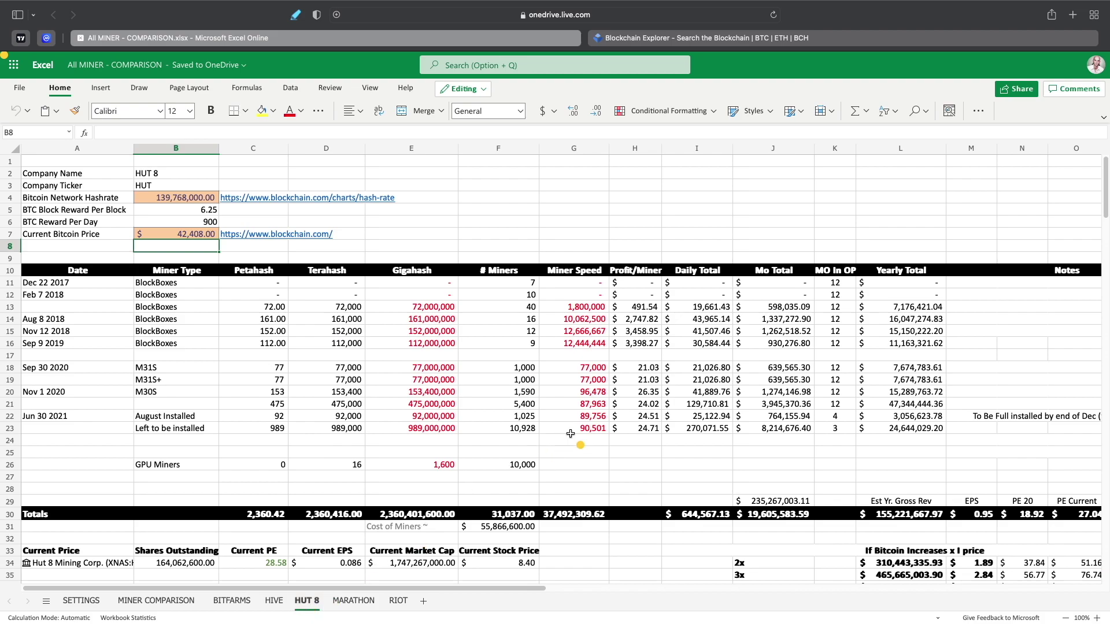
{"action": "scroll", "coordinate": [571, 434], "scroll_direction": "down", "scroll_amount": 5}
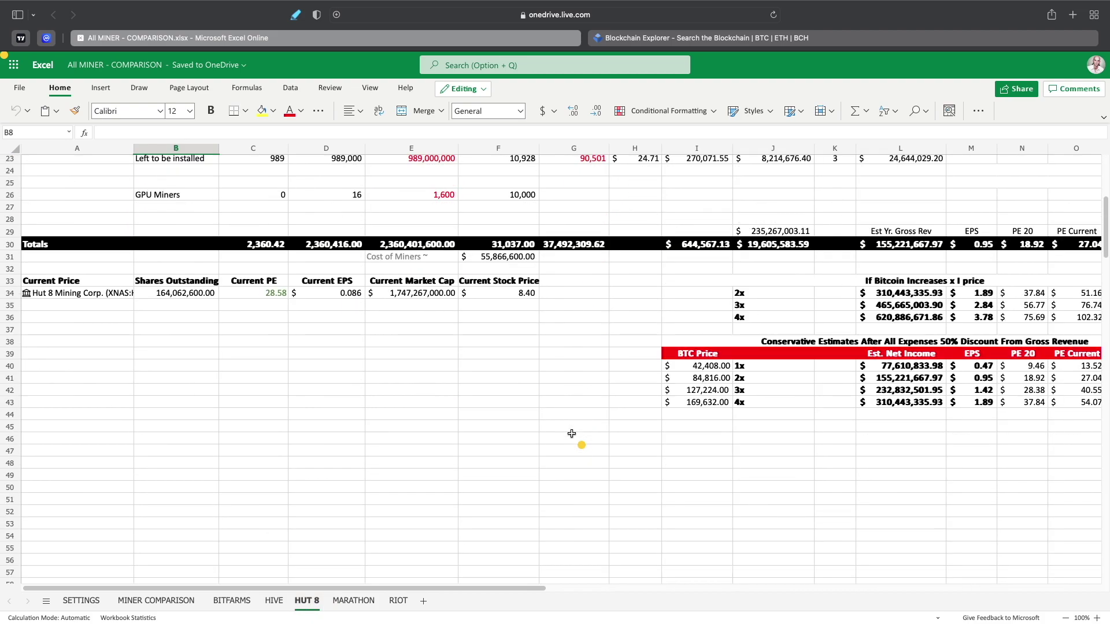
{"action": "left_click", "coordinate": [353, 601]}
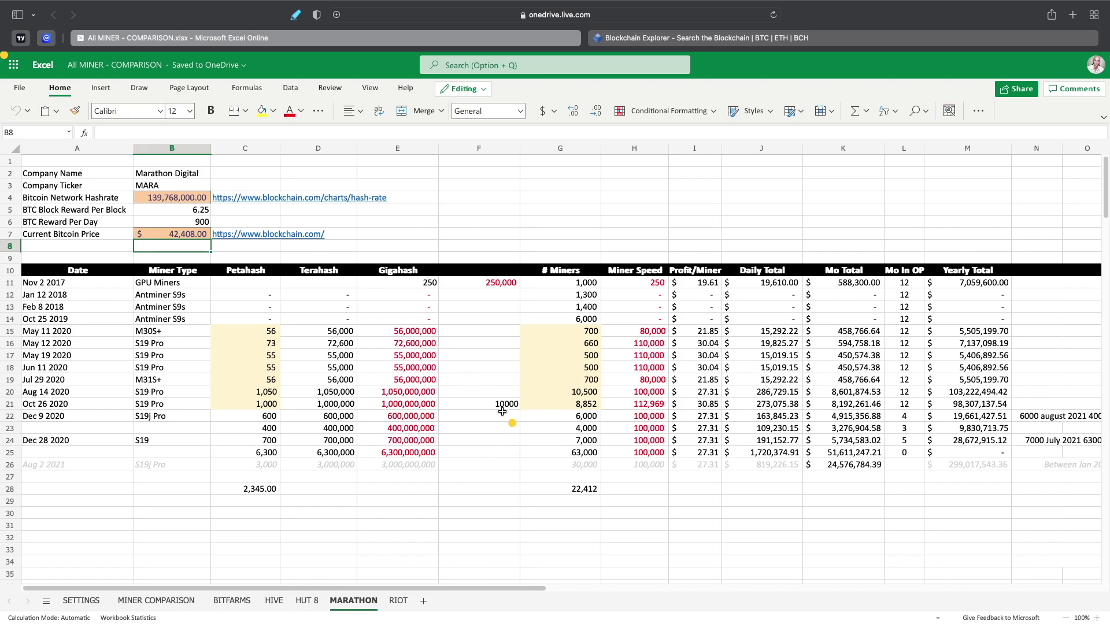
{"action": "left_click", "coordinate": [405, 601]}
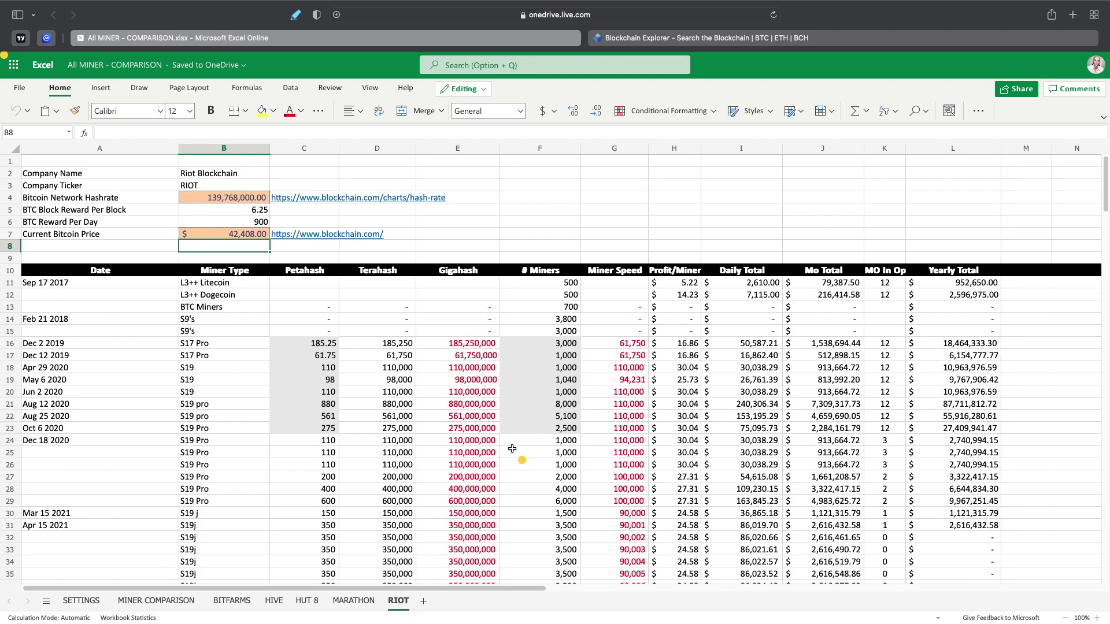
{"action": "scroll", "coordinate": [517, 446], "scroll_direction": "down", "scroll_amount": 3}
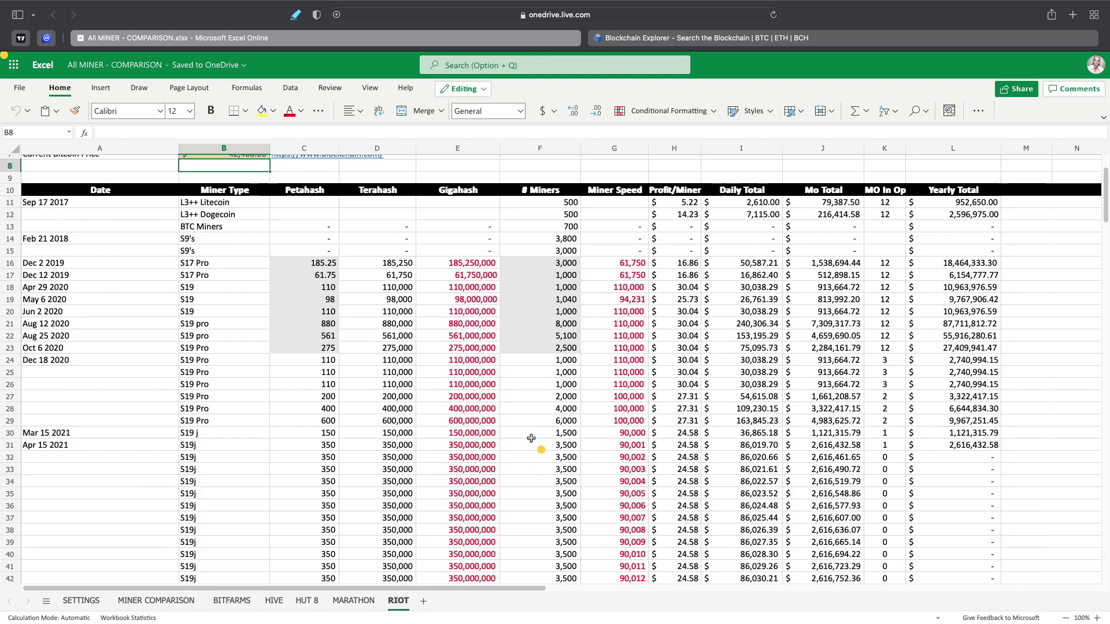
{"action": "scroll", "coordinate": [529, 439], "scroll_direction": "up", "scroll_amount": 1}
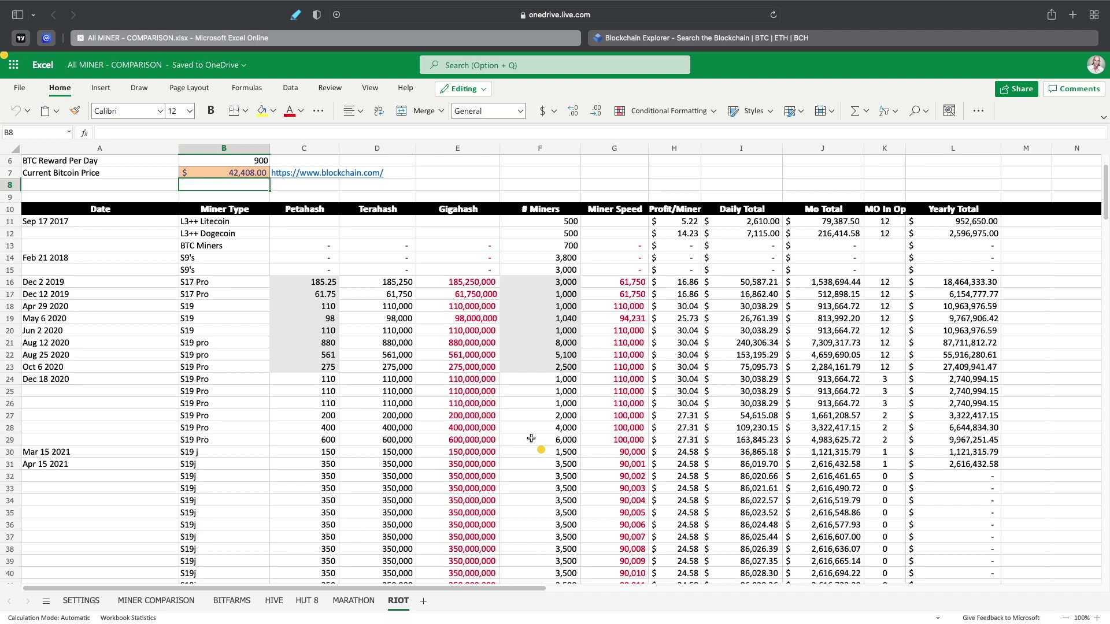
Show the MINER COMPARISON sheet scrolled right to the 1x–4x projection columns H–R
{"action": "left_click", "coordinate": [152, 601]}
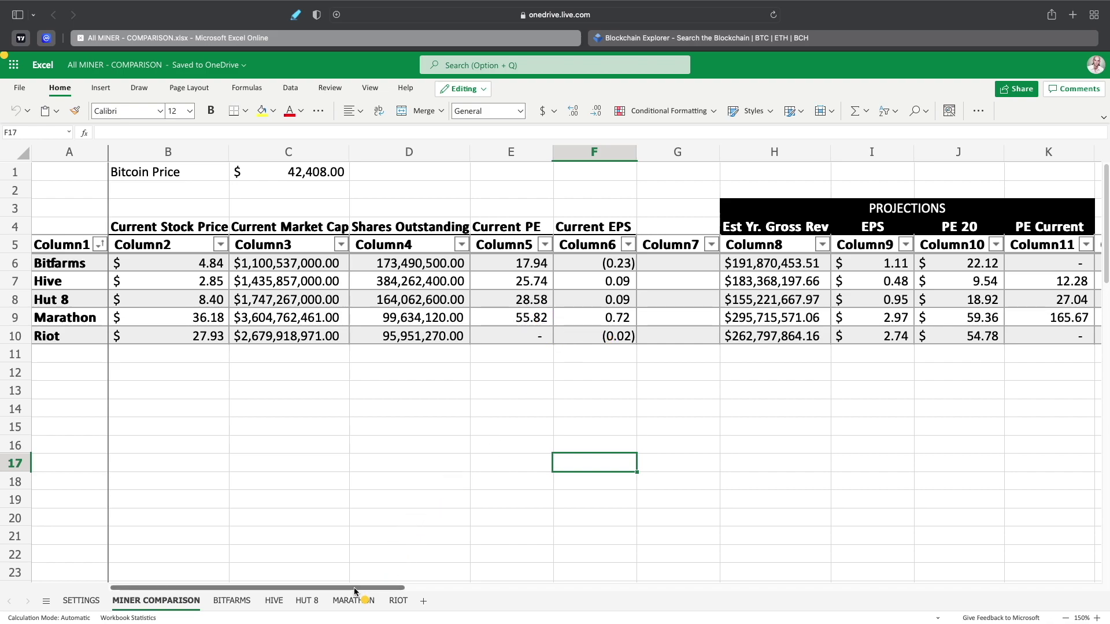
{"action": "scroll", "coordinate": [365, 590], "scroll_direction": "right", "scroll_amount": 2}
{"action": "left_click_drag", "start_coordinate": [366, 590], "coordinate": [536, 595]}
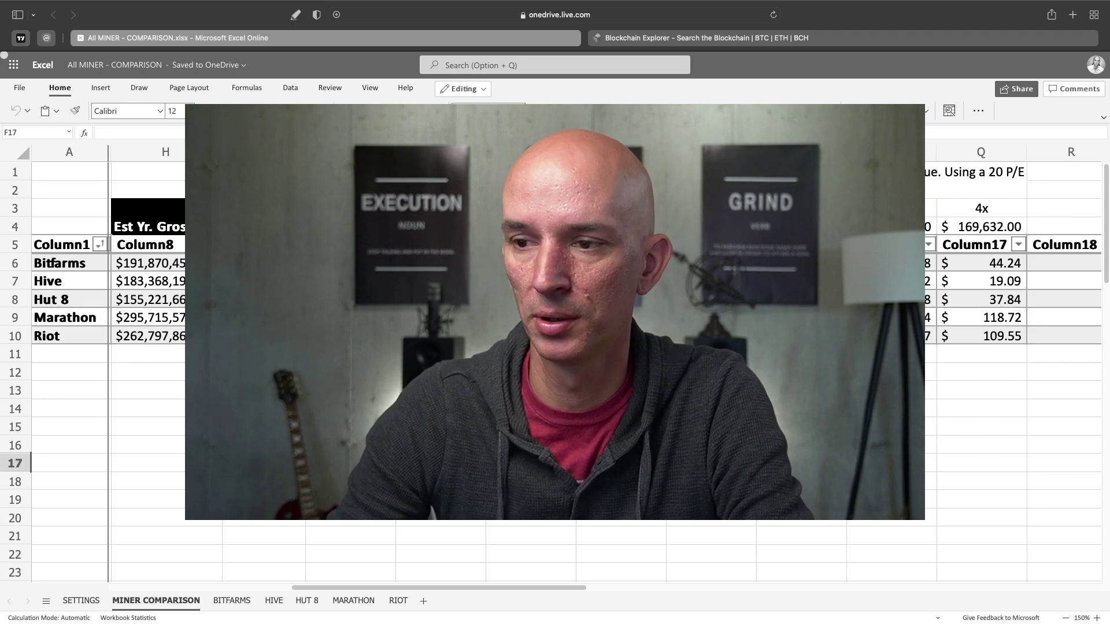
{"action": "key", "text": "super+h"}
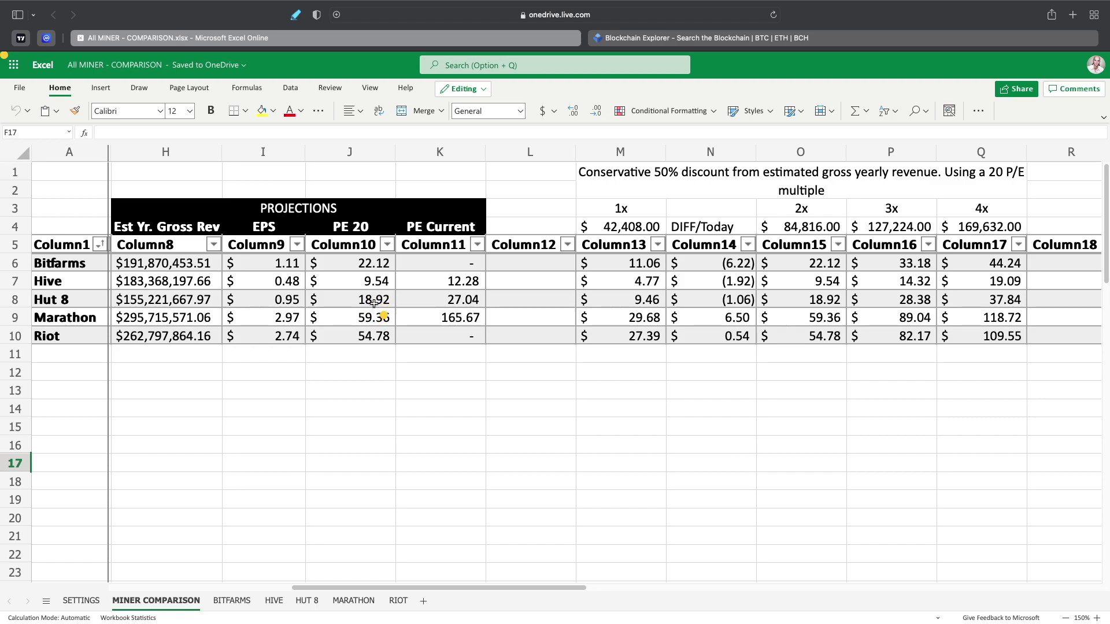
{"action": "left_click", "coordinate": [376, 334]}
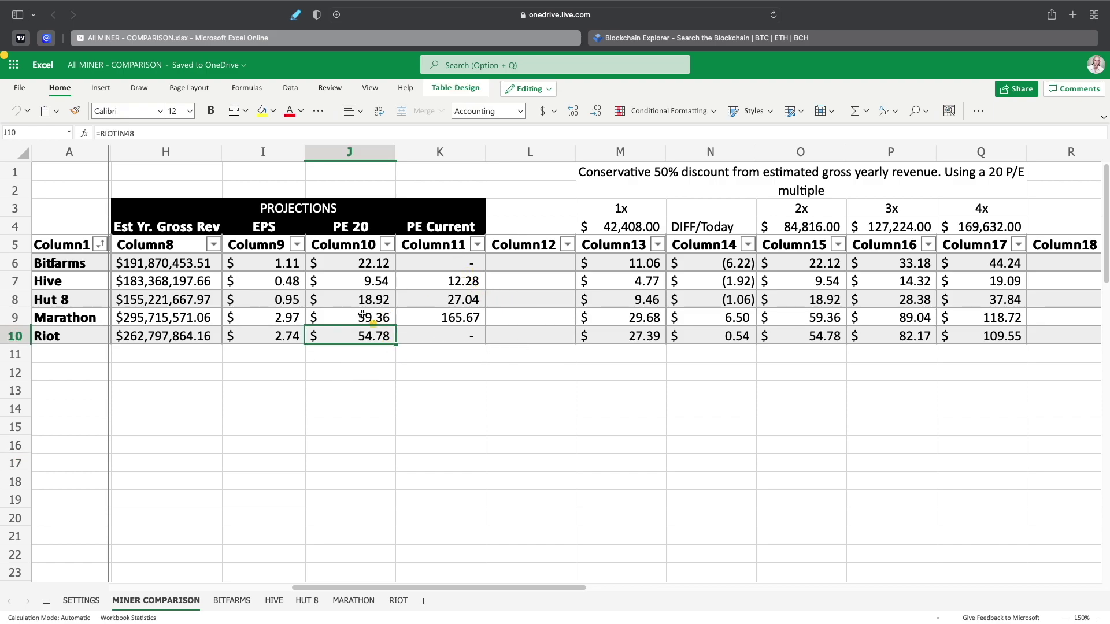
{"action": "left_click_drag", "start_coordinate": [394, 588], "coordinate": [531, 599]}
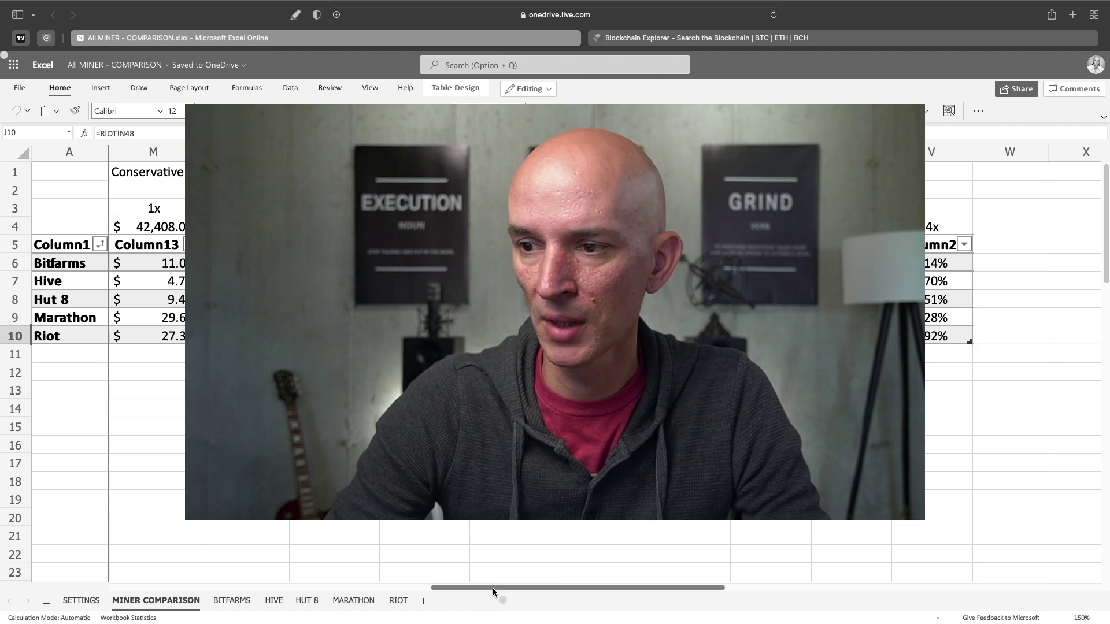
{"action": "left_click_drag", "start_coordinate": [493, 587], "coordinate": [493, 587]}
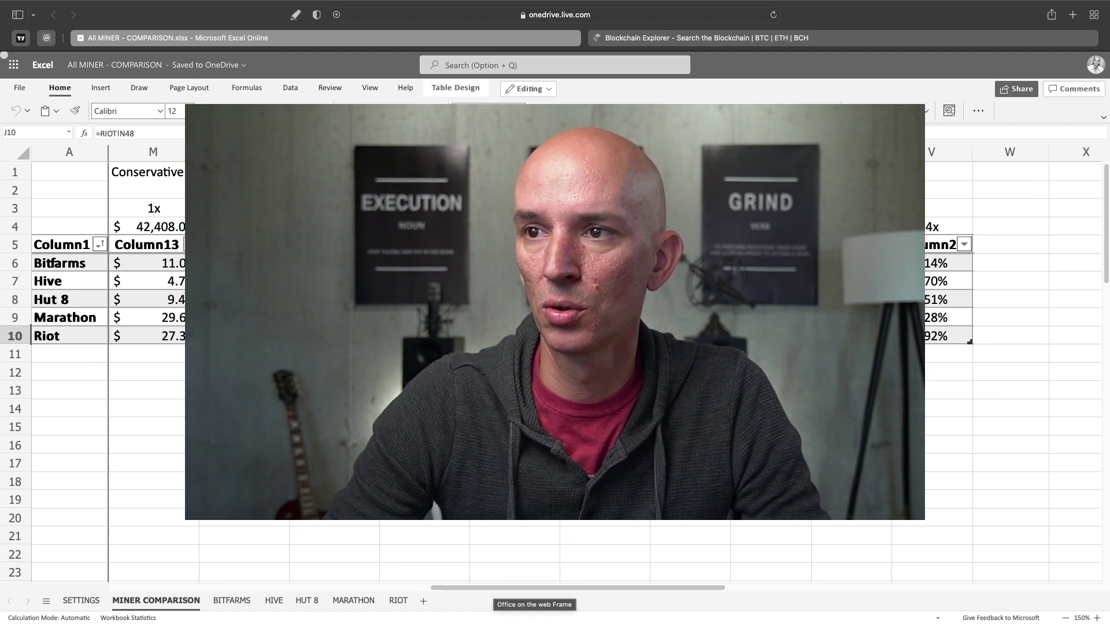
{"action": "left_click", "coordinate": [183, 189]}
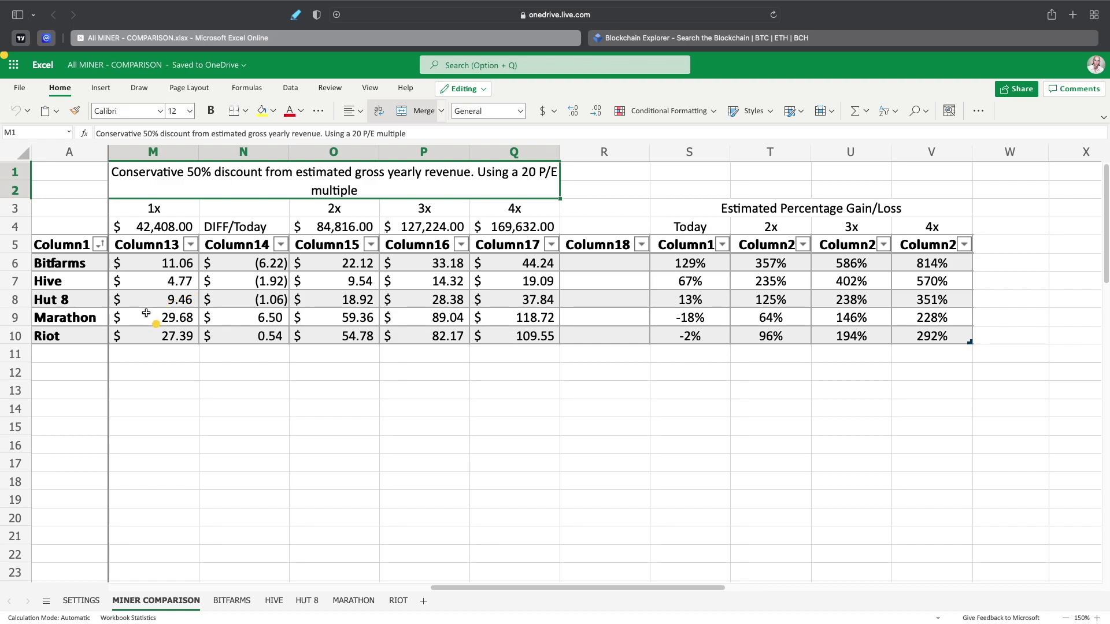
{"action": "left_click", "coordinate": [174, 305]}
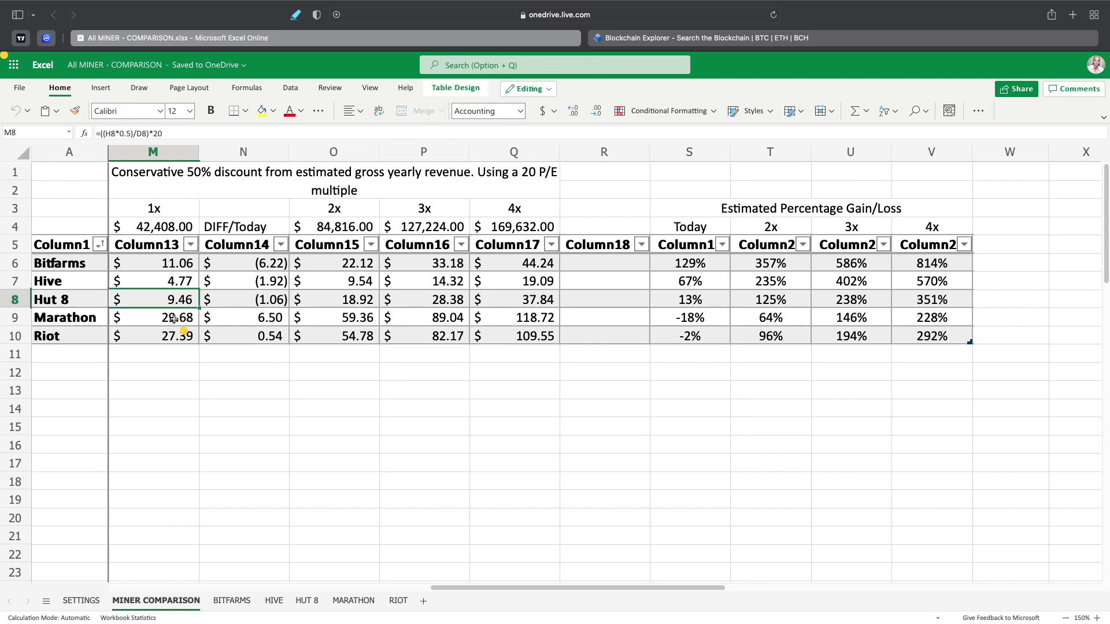
{"action": "left_click", "coordinate": [174, 318]}
{"action": "left_click", "coordinate": [177, 337]}
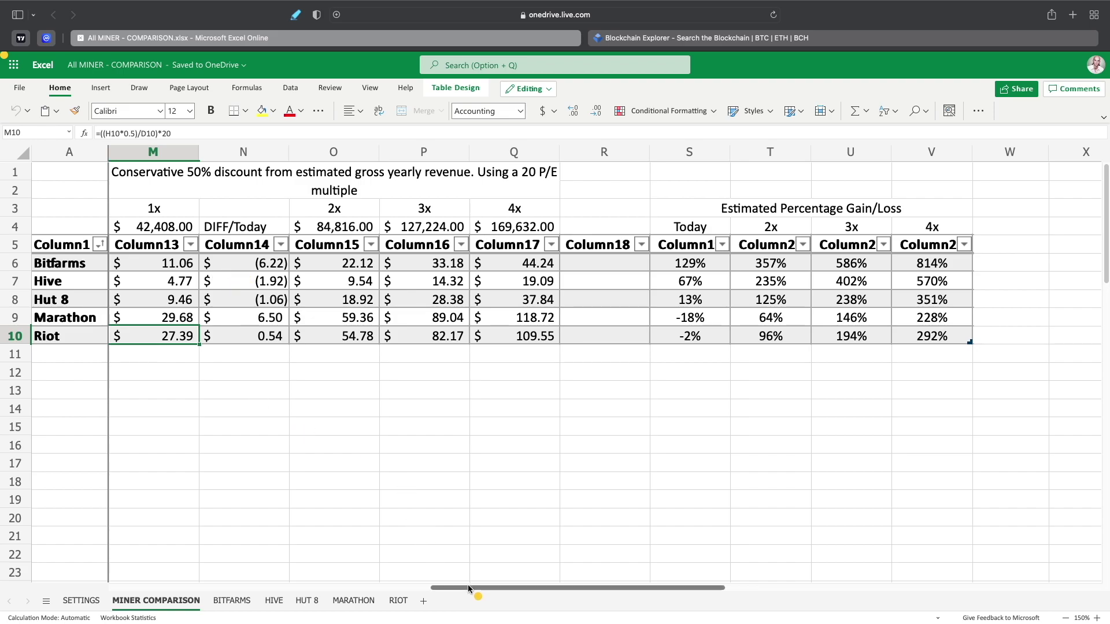
{"action": "left_click_drag", "start_coordinate": [468, 587], "coordinate": [286, 581]}
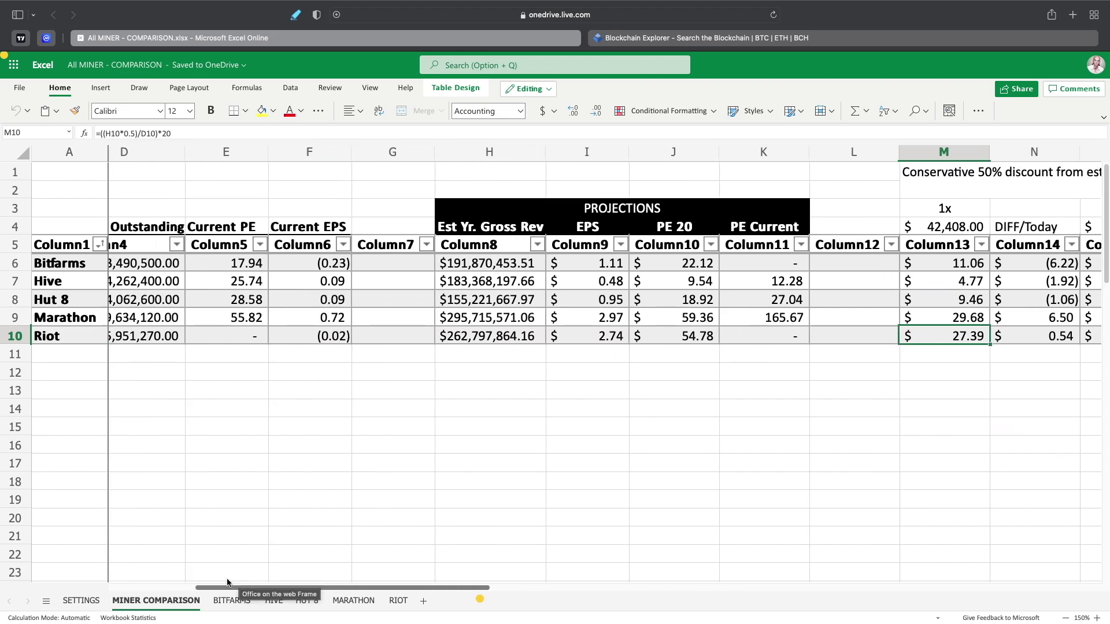
{"action": "scroll", "coordinate": [227, 582], "scroll_direction": "left", "scroll_amount": 5}
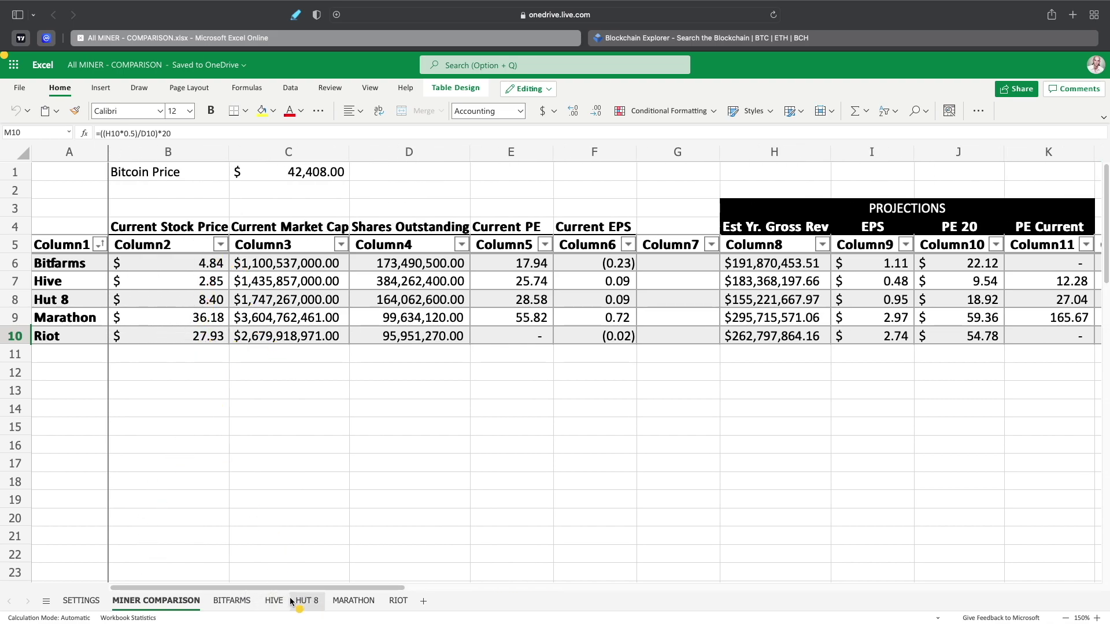
{"action": "left_click_drag", "start_coordinate": [295, 587], "coordinate": [614, 586]}
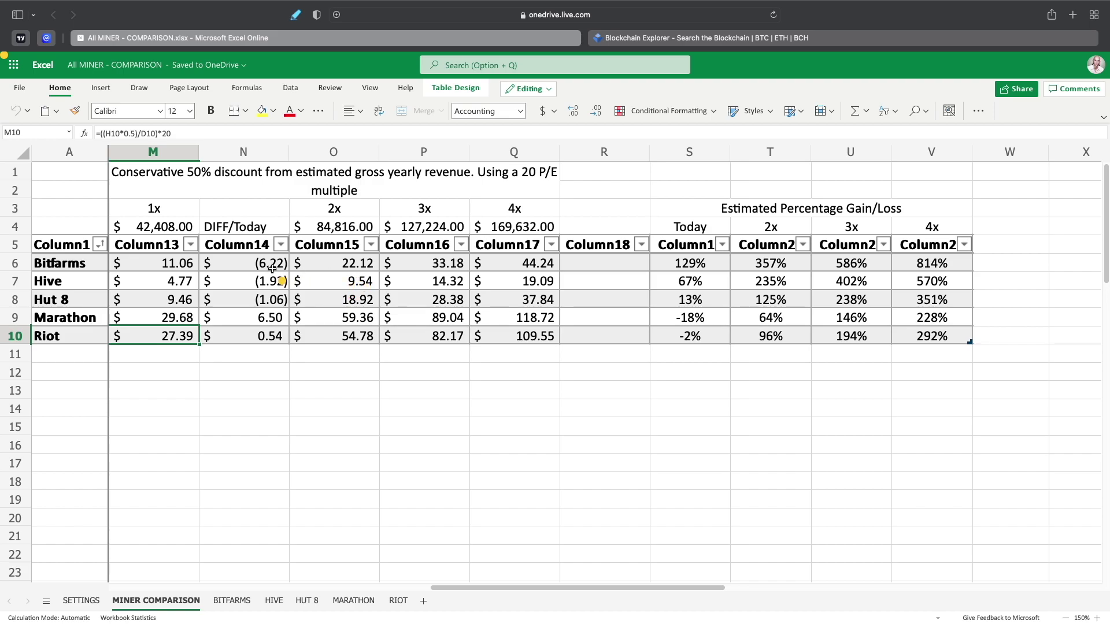
{"action": "left_click", "coordinate": [363, 263]}
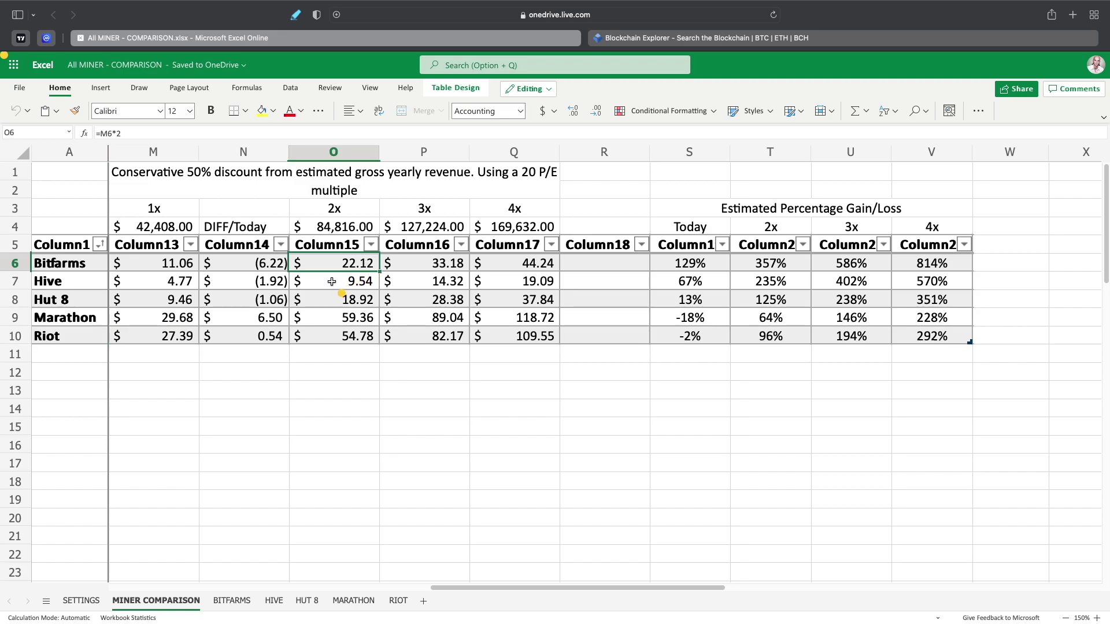
{"action": "left_click", "coordinate": [360, 282]}
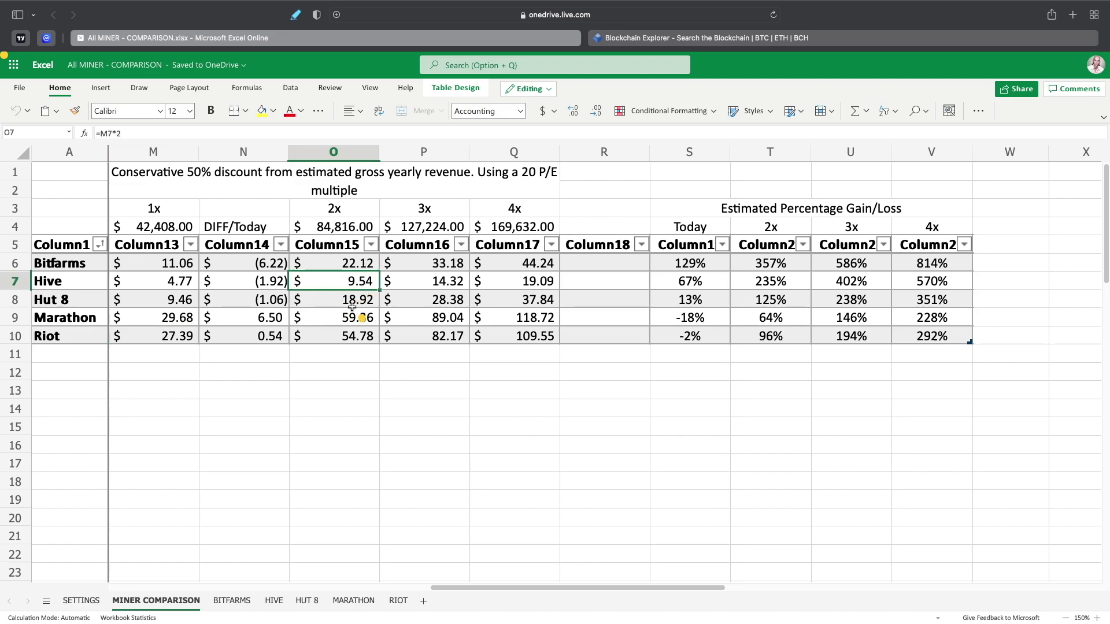
{"action": "left_click", "coordinate": [356, 306]}
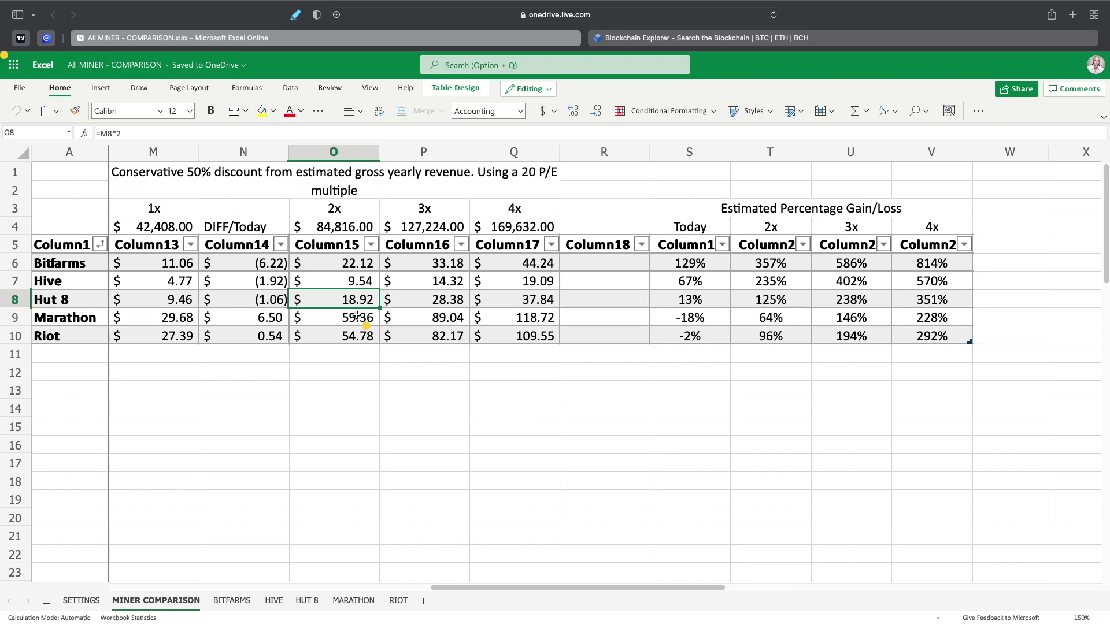
{"action": "left_click", "coordinate": [344, 322]}
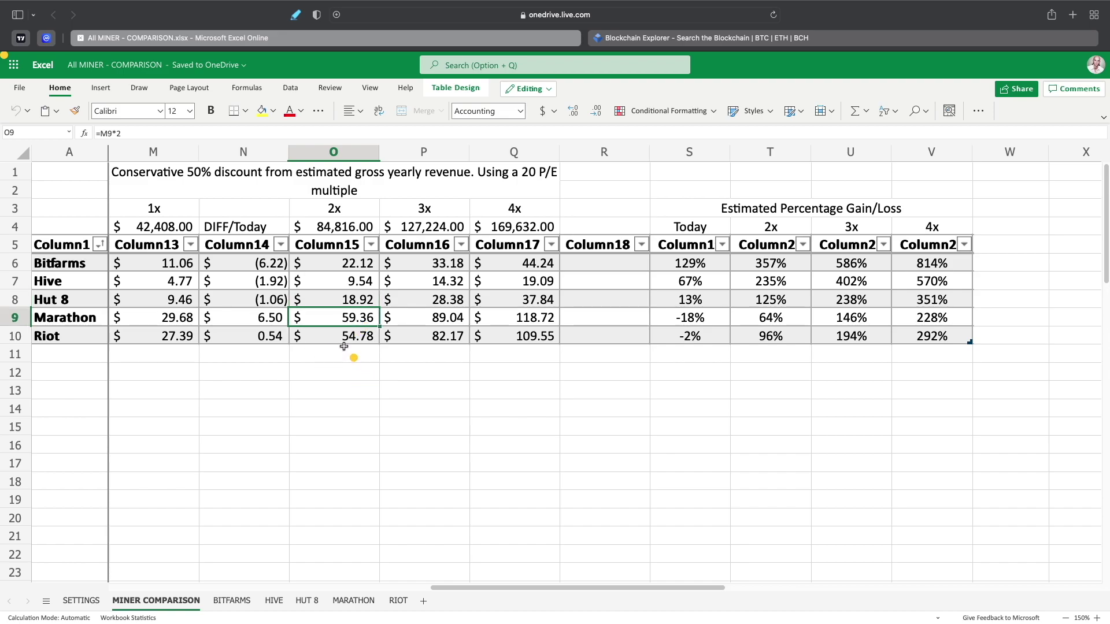
{"action": "left_click", "coordinate": [329, 338]}
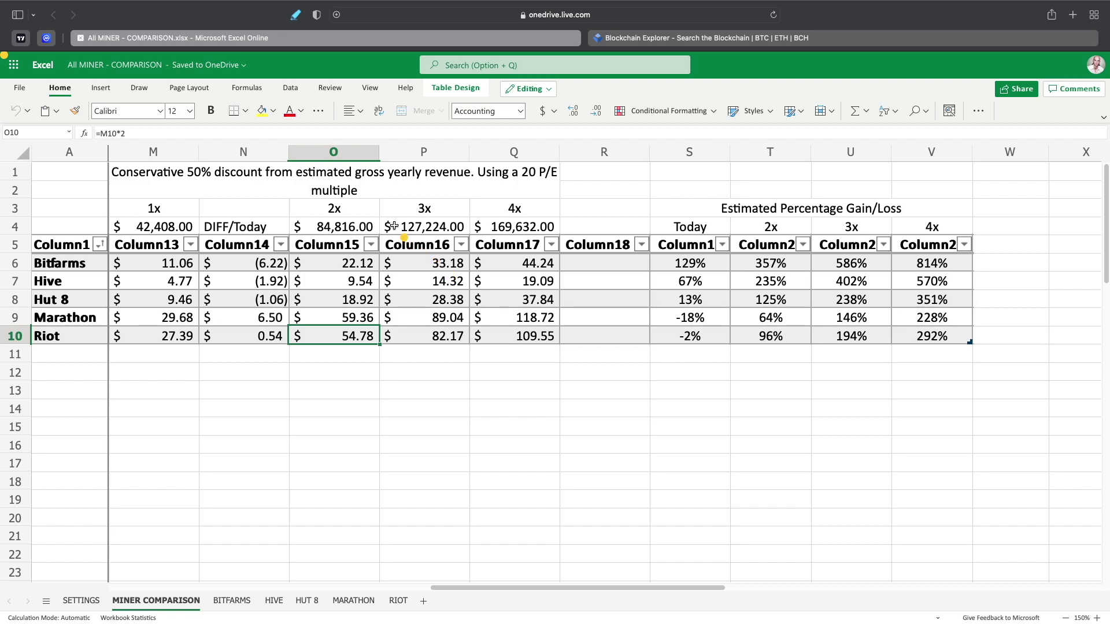
{"action": "left_click", "coordinate": [432, 263]}
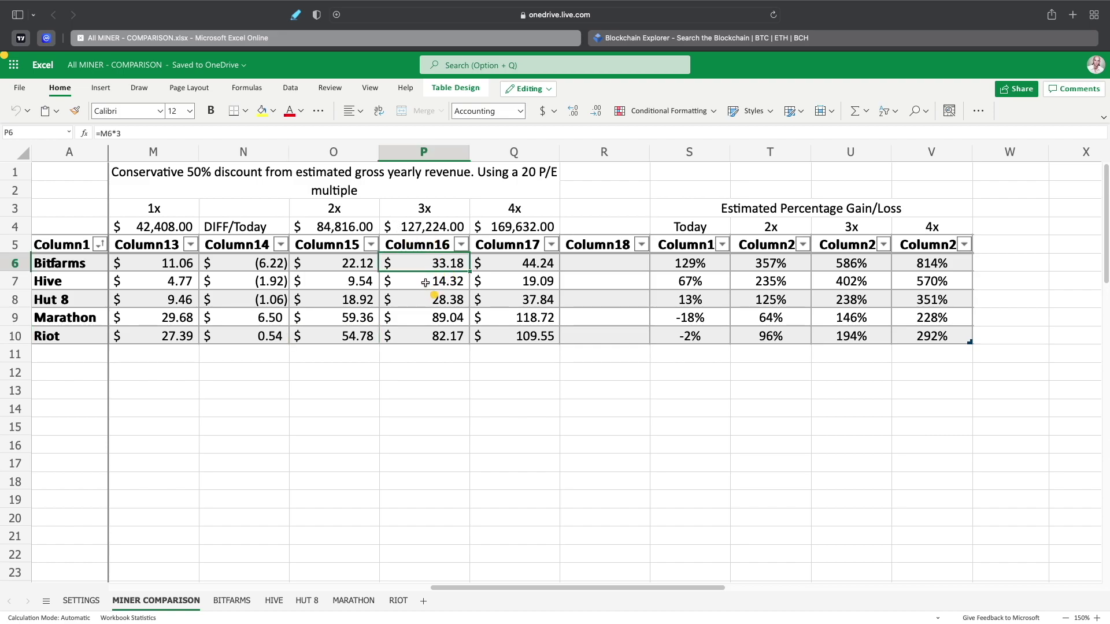
{"action": "left_click", "coordinate": [426, 282]}
{"action": "left_click", "coordinate": [428, 301]}
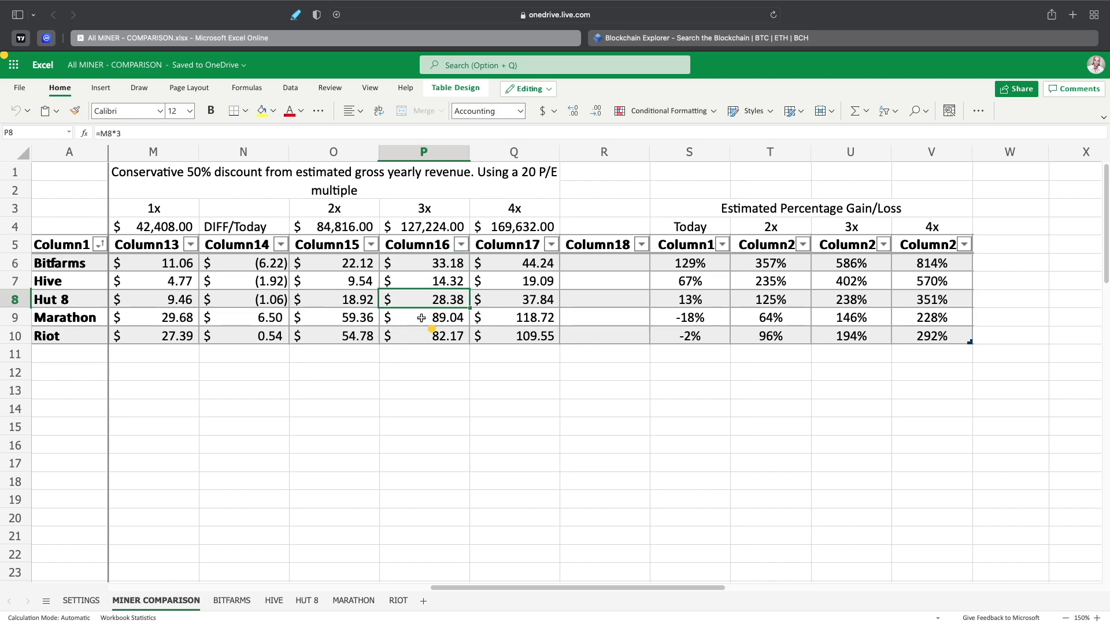
{"action": "left_click", "coordinate": [455, 320]}
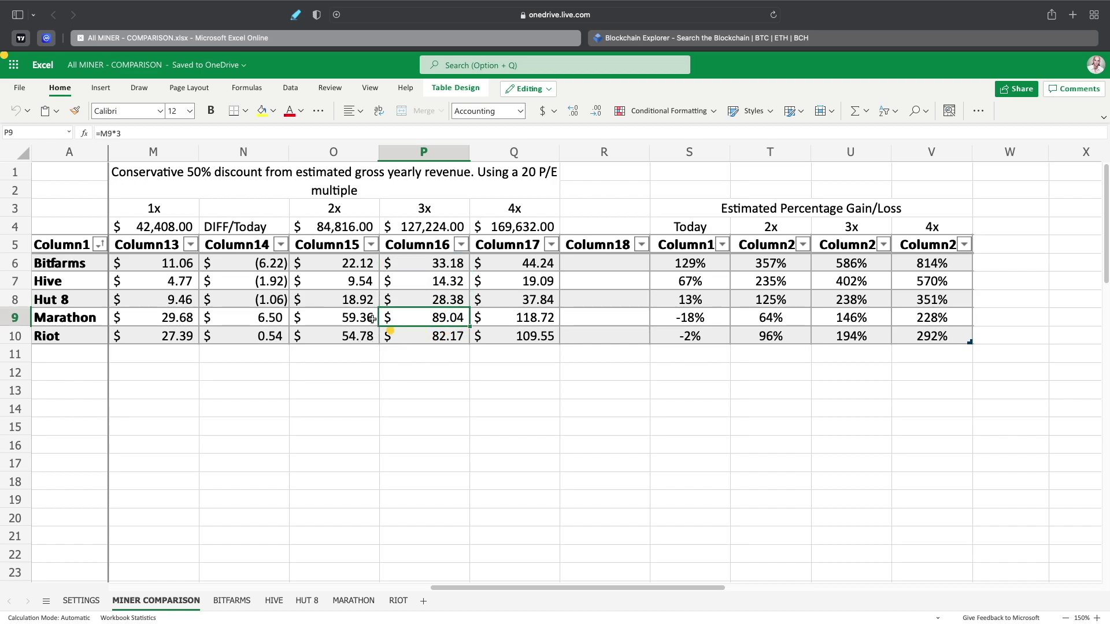
{"action": "left_click", "coordinate": [450, 338]}
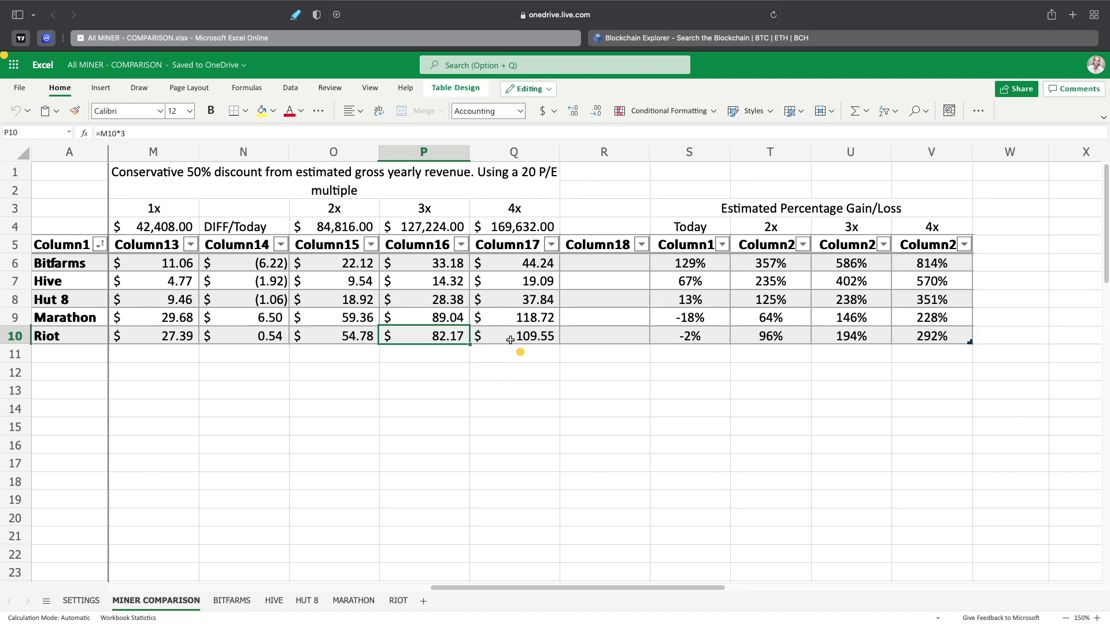
{"action": "left_click", "coordinate": [530, 263]}
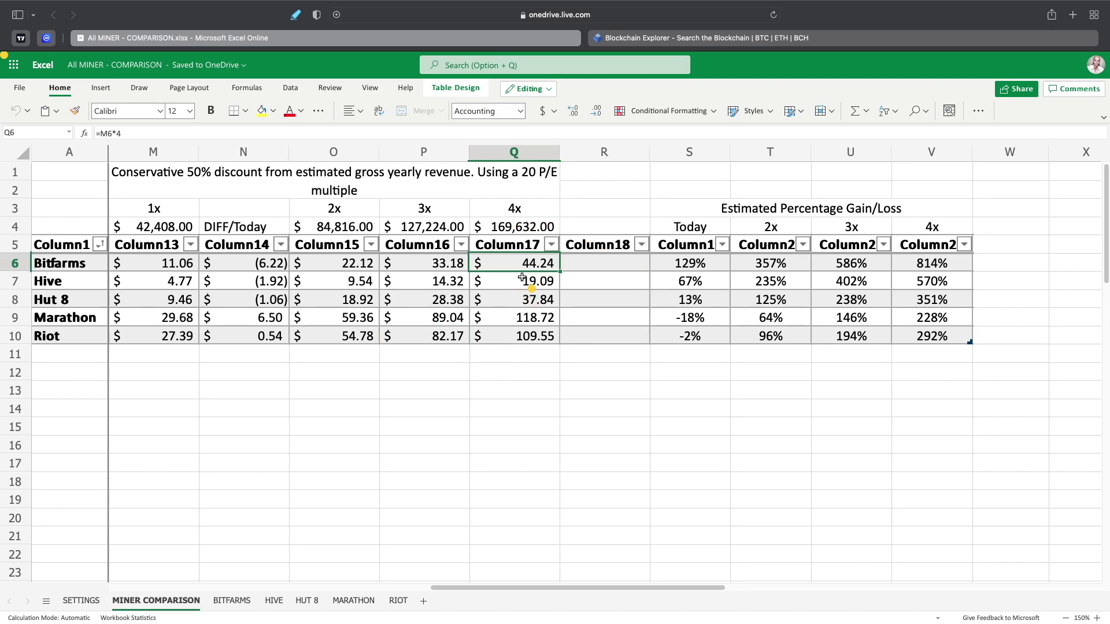
{"action": "left_click", "coordinate": [523, 283]}
{"action": "left_click", "coordinate": [534, 302]}
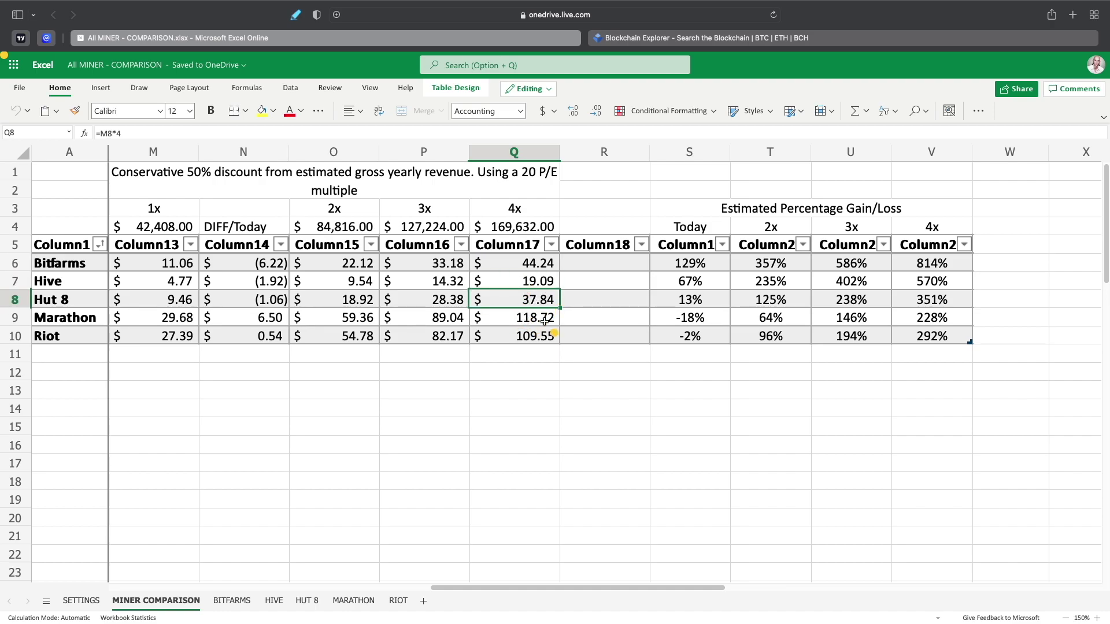
{"action": "left_click", "coordinate": [526, 318]}
{"action": "left_click", "coordinate": [525, 338]}
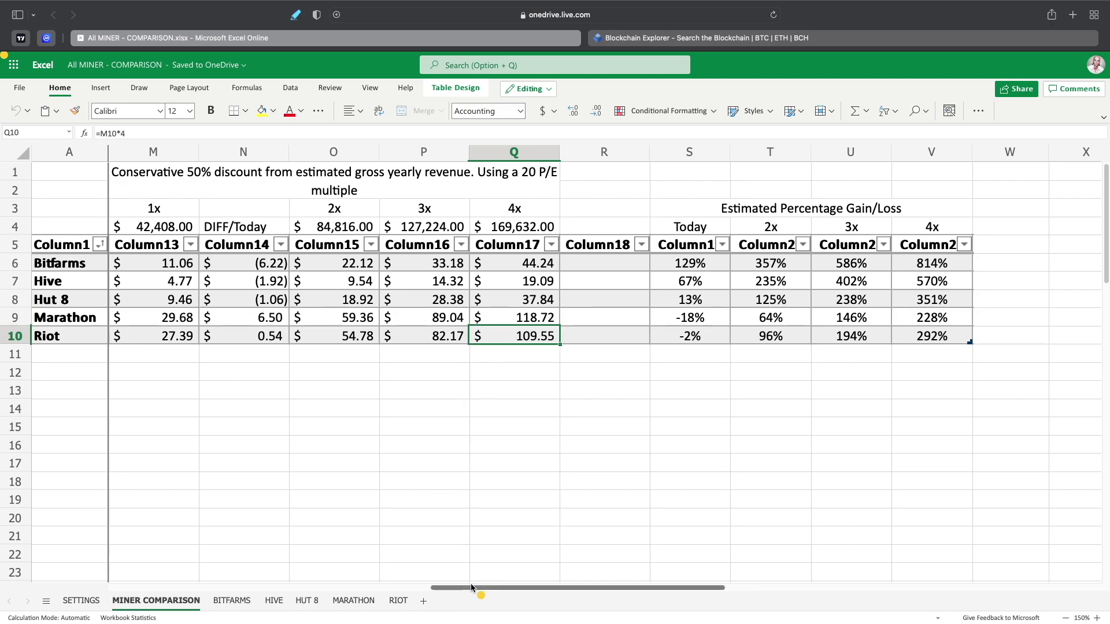
{"action": "left_click_drag", "start_coordinate": [473, 586], "coordinate": [619, 580]}
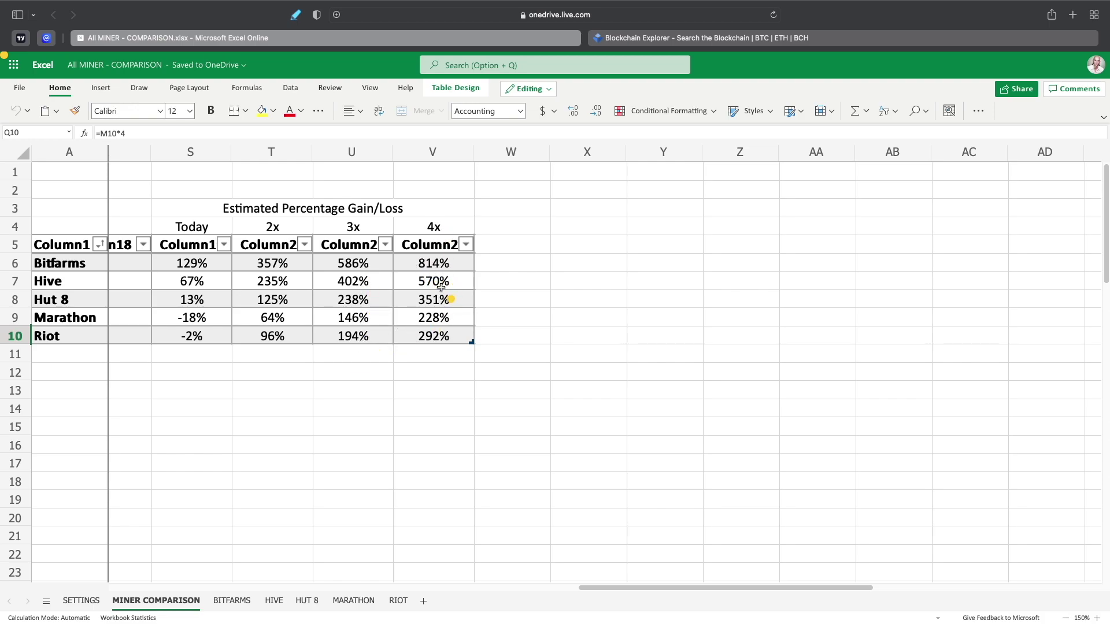
{"action": "left_click", "coordinate": [441, 317]}
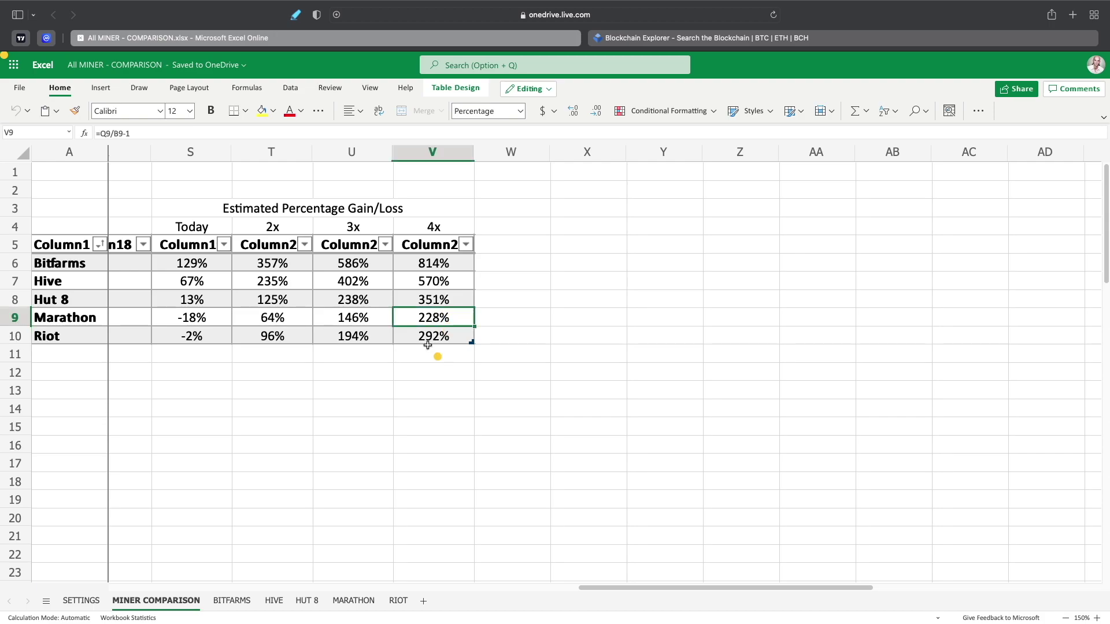
{"action": "left_click", "coordinate": [431, 339]}
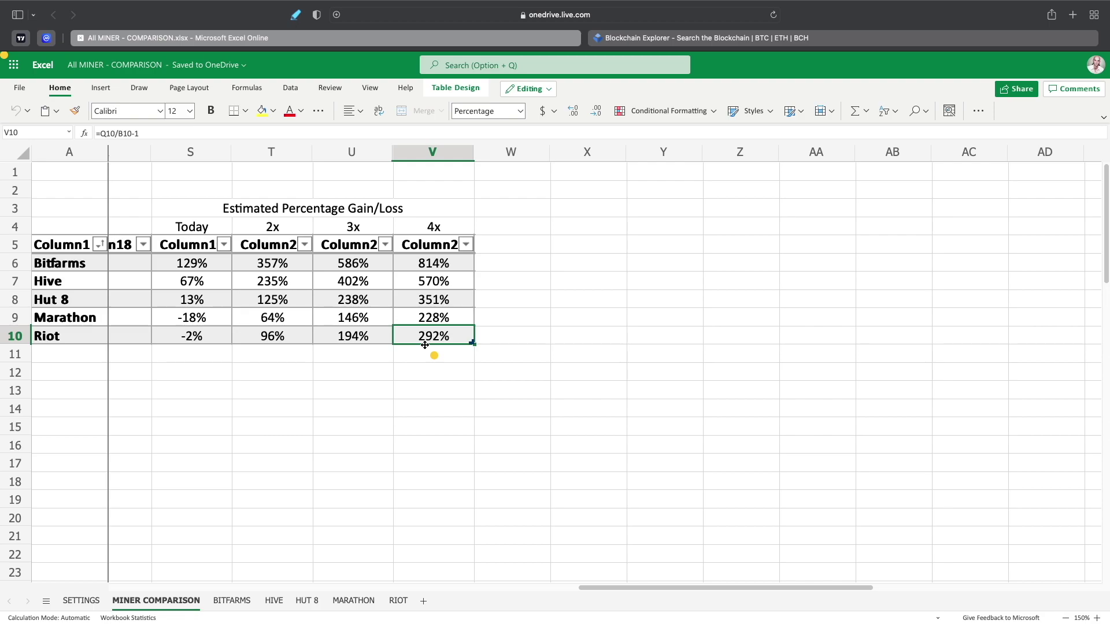
{"action": "left_click_drag", "start_coordinate": [603, 587], "coordinate": [116, 590]}
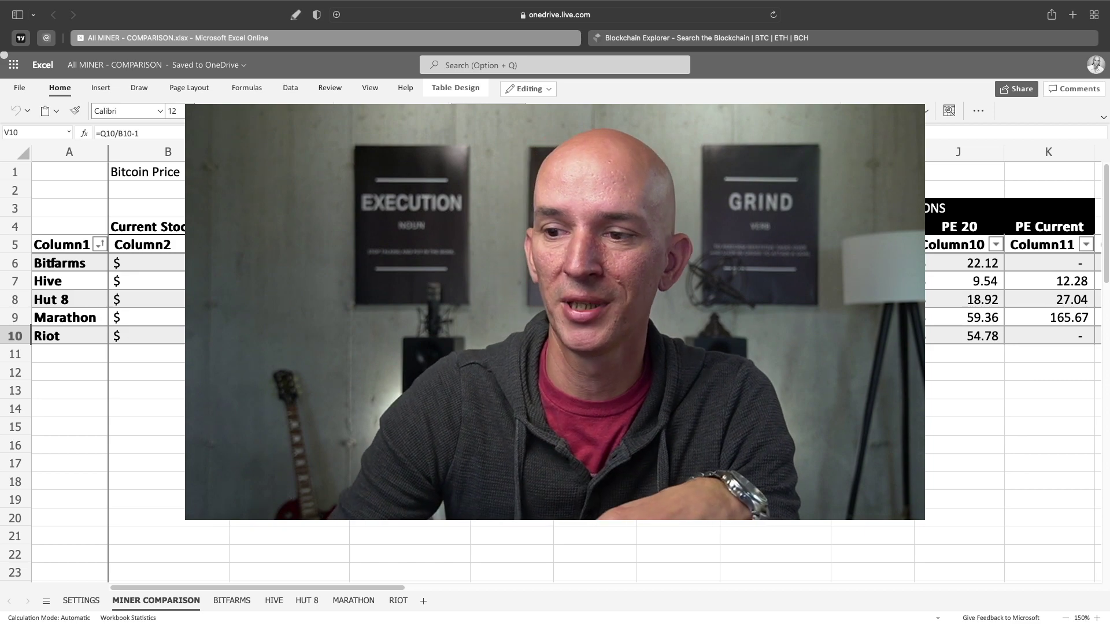
{"action": "left_click_drag", "start_coordinate": [272, 585], "coordinate": [478, 585]}
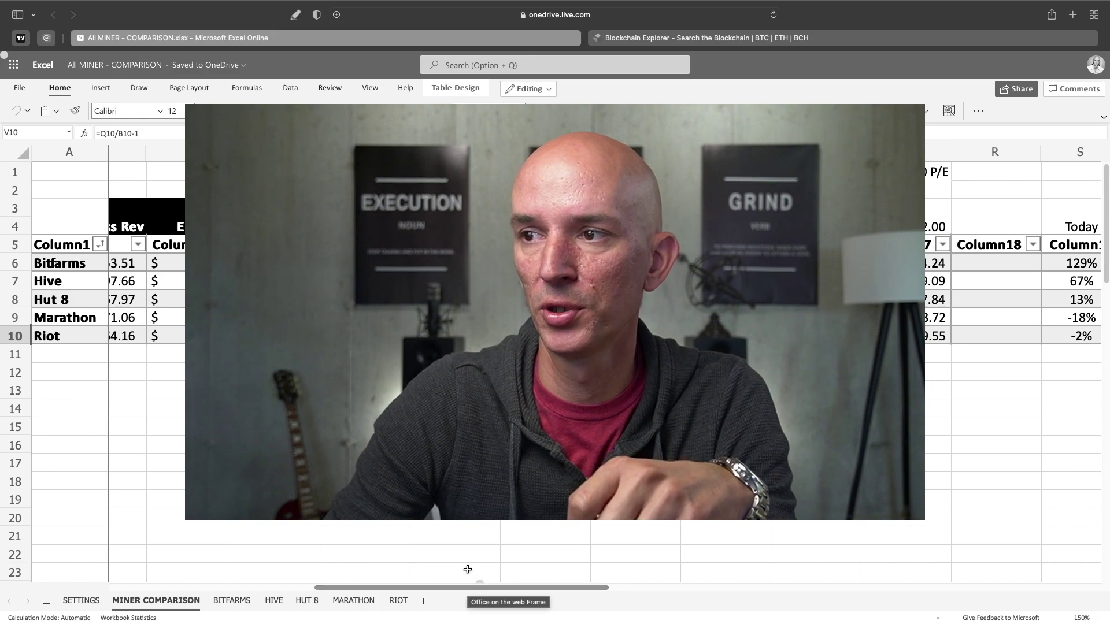